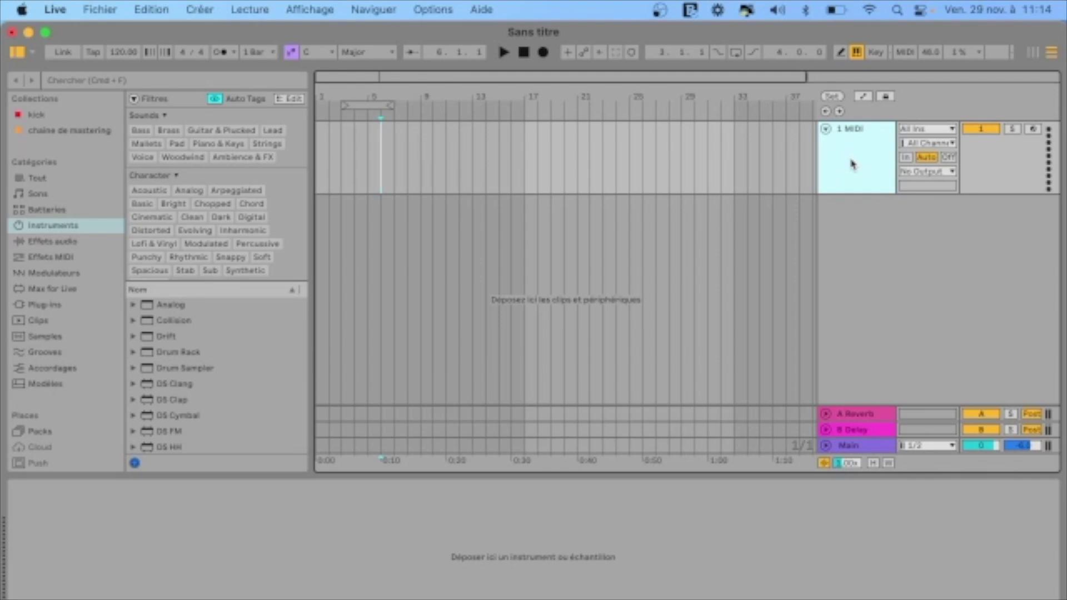
- Search the instruments for "e-piano", load the E-Piano MKII Old preset onto the MIDI track, and turn off the browser preview
click(107, 83)
text(e)
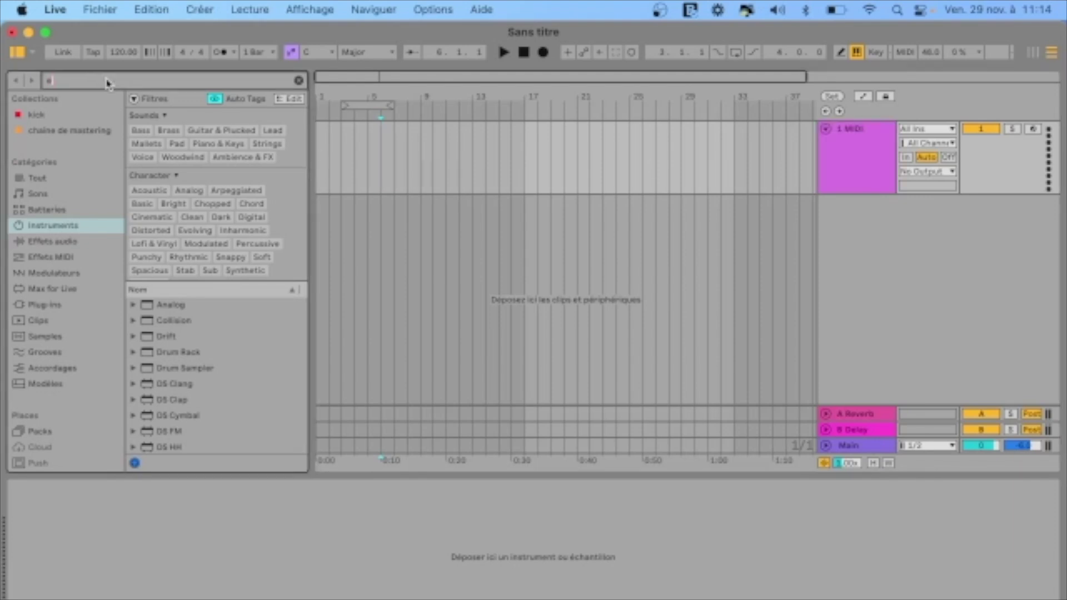
text(-piano)
scroll(227, 341, down, 3)
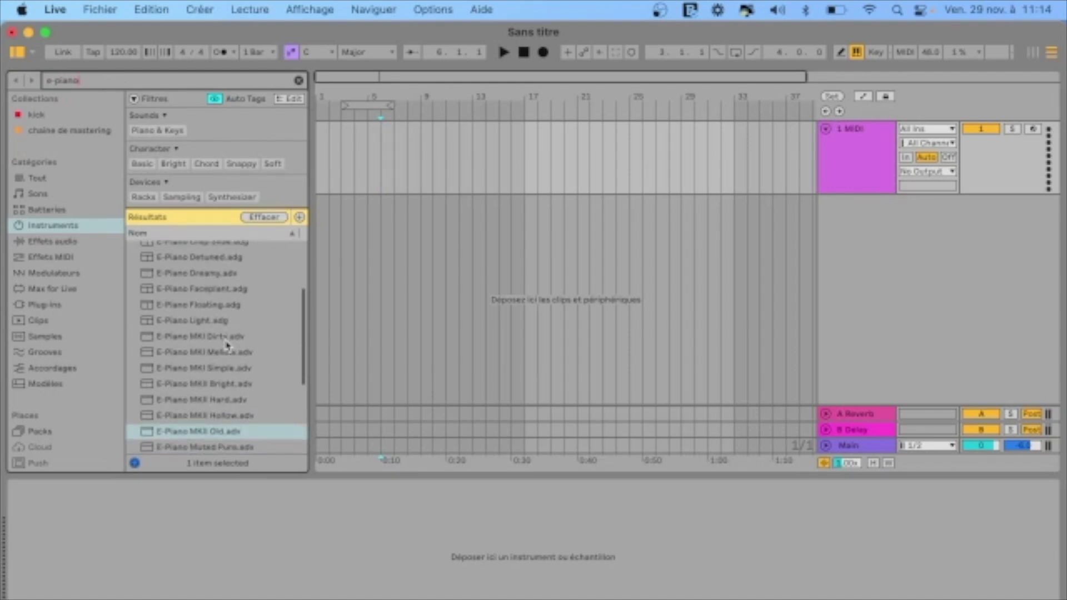
click(213, 427)
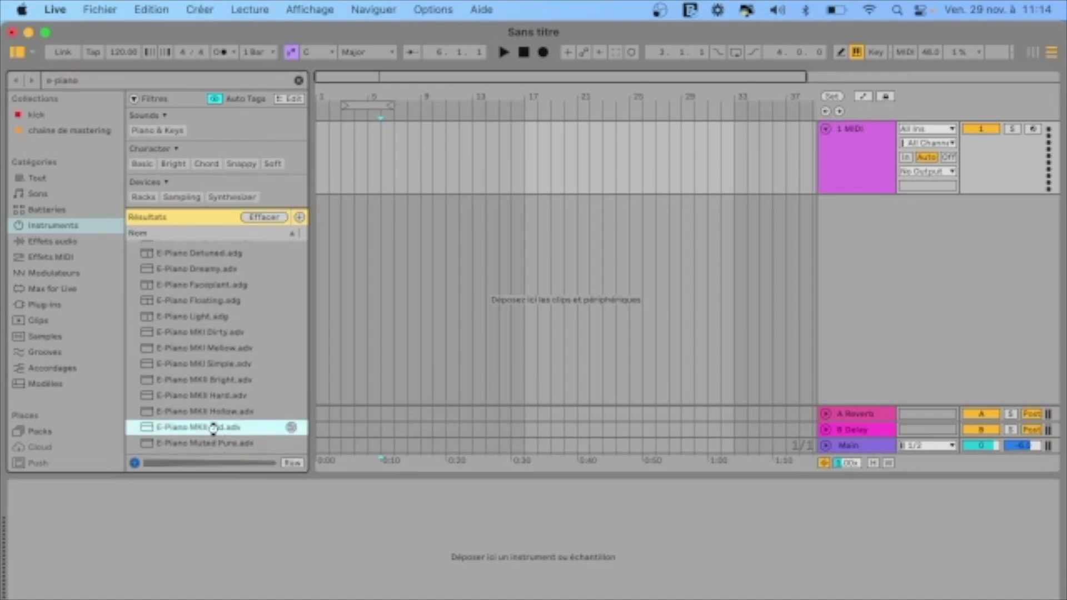
double_click(213, 429)
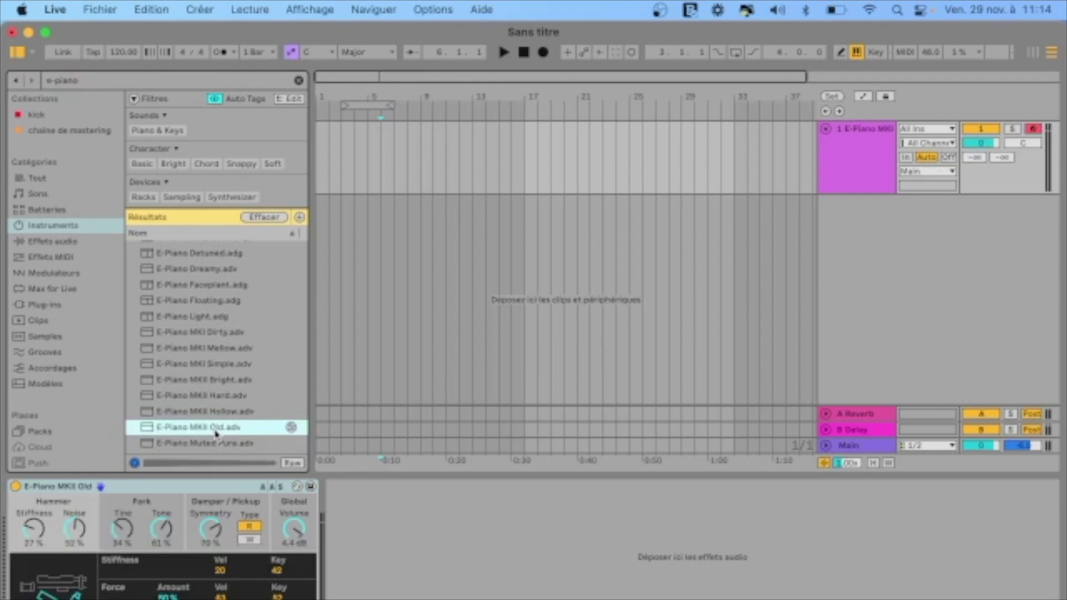
click(135, 463)
click(135, 463)
- Insert an empty four-bar MIDI clip starting at bar 3 on the E-Piano track and enlarge its note editor
drag(342, 162, 392, 167)
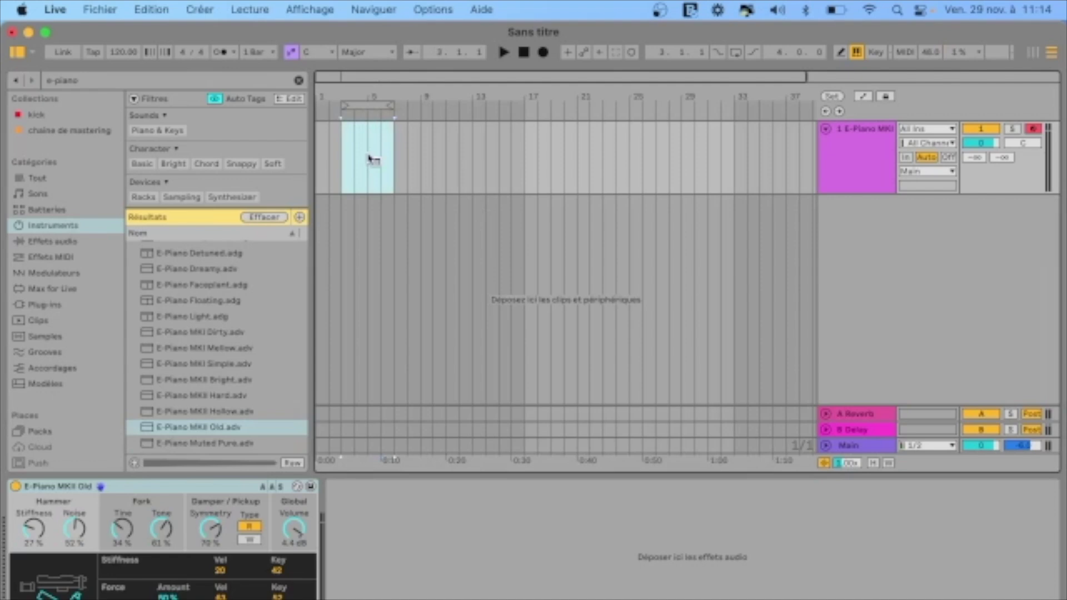
right_click(369, 160)
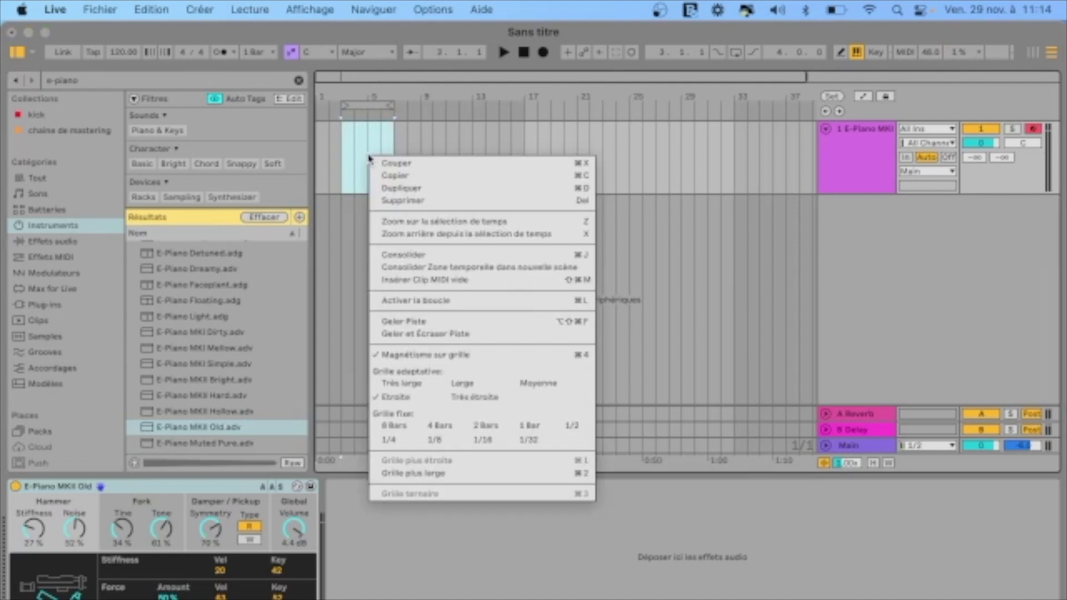
click(407, 281)
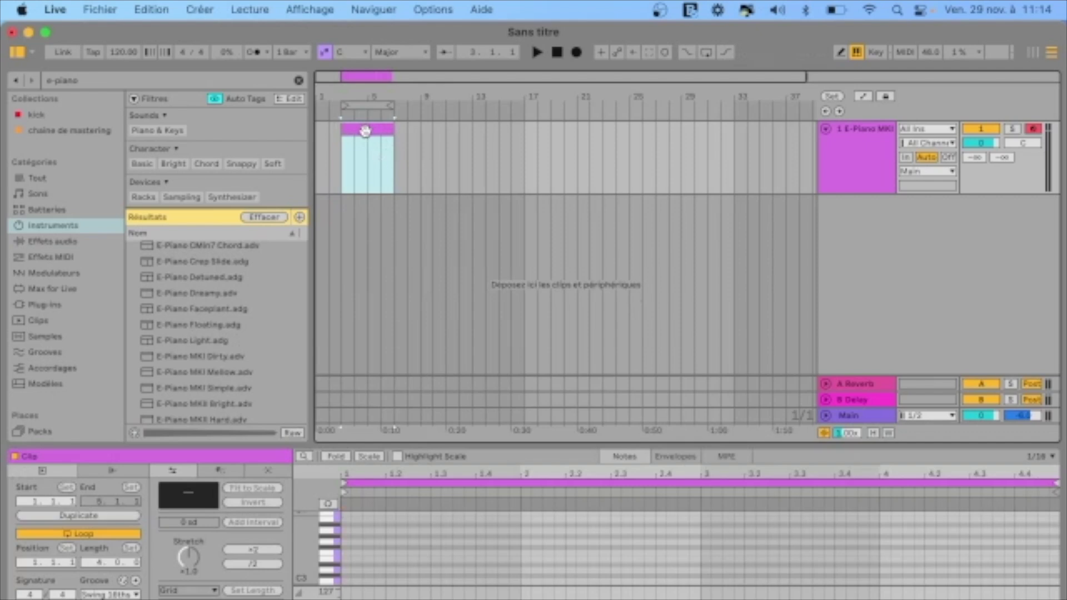
drag(426, 446, 426, 333)
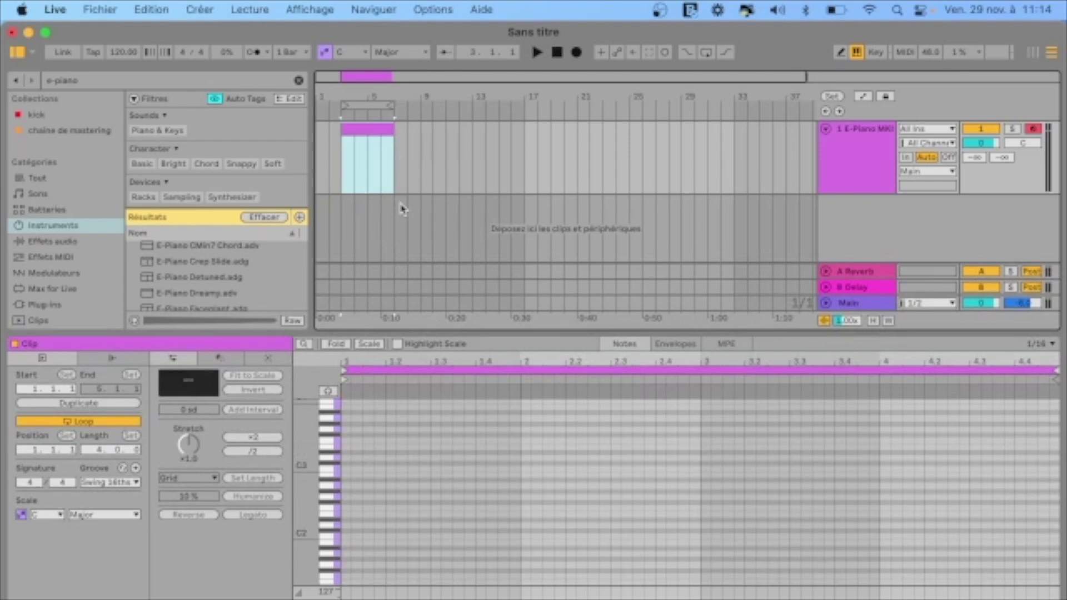
click(359, 130)
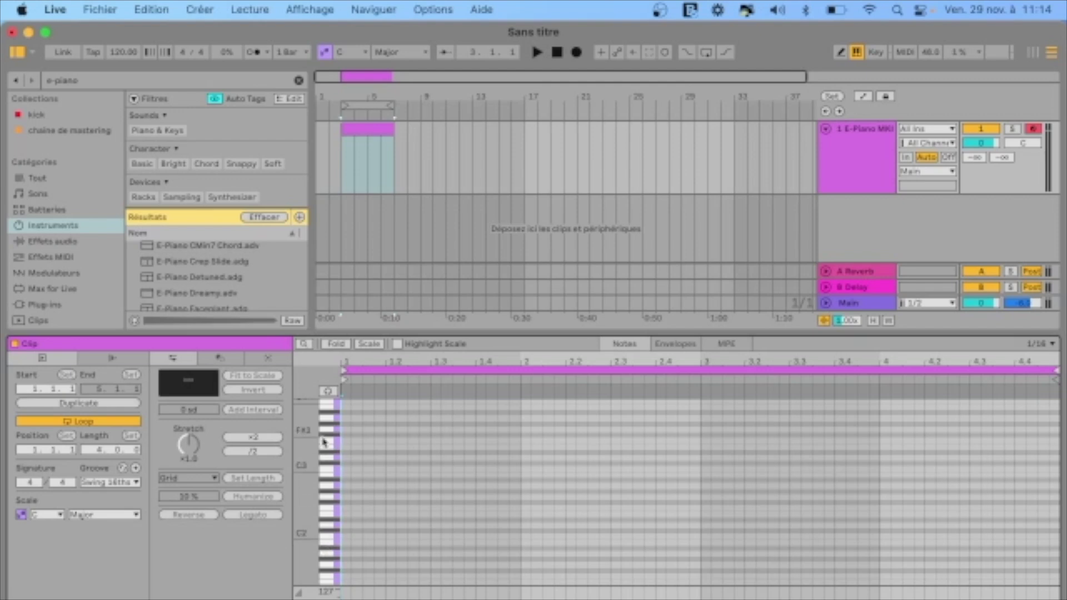
- Set the clip's scale to C Minor and show only the notes of that scale in the piano roll
click(101, 519)
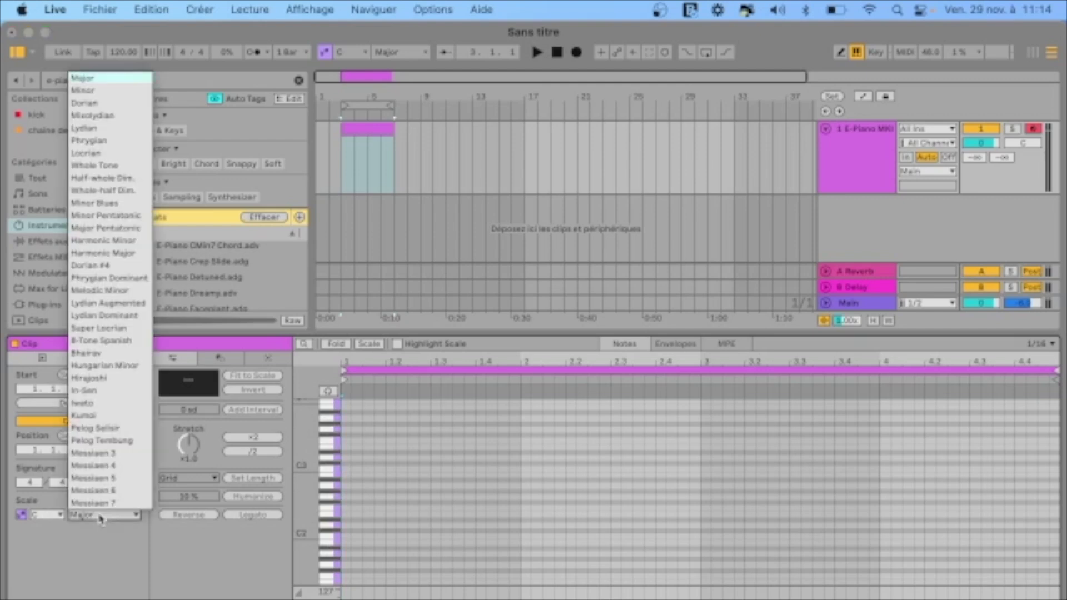
click(88, 92)
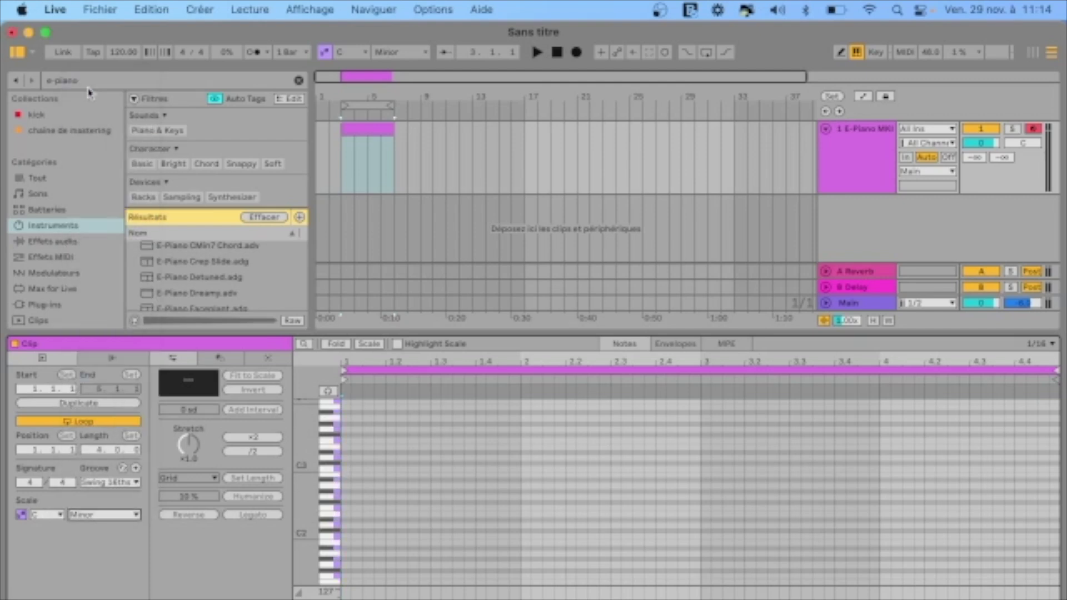
click(369, 344)
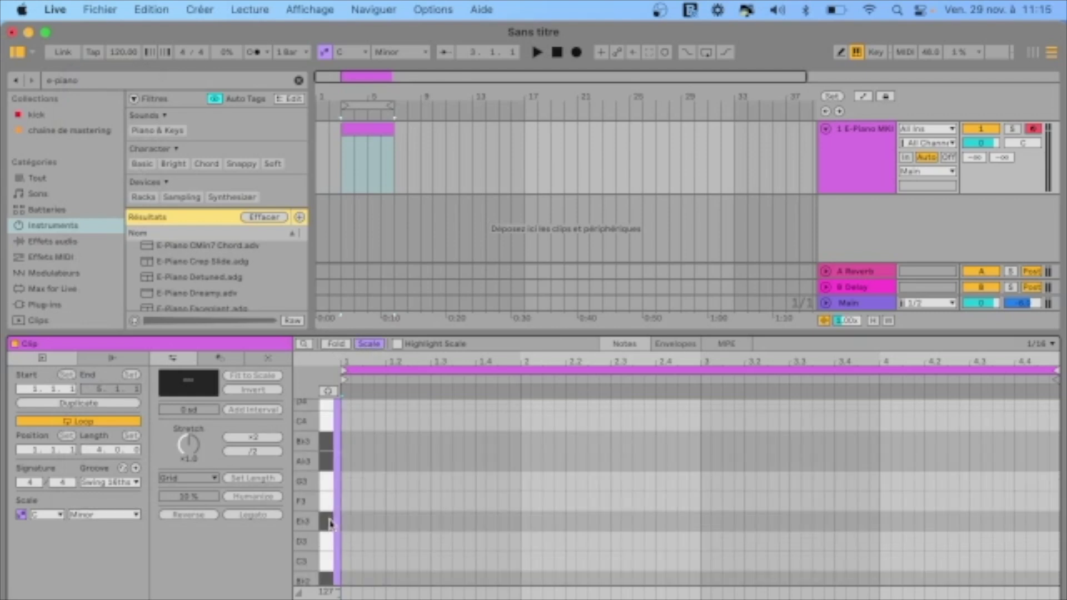
scroll(331, 523, up, 2)
scroll(331, 524, down, 5)
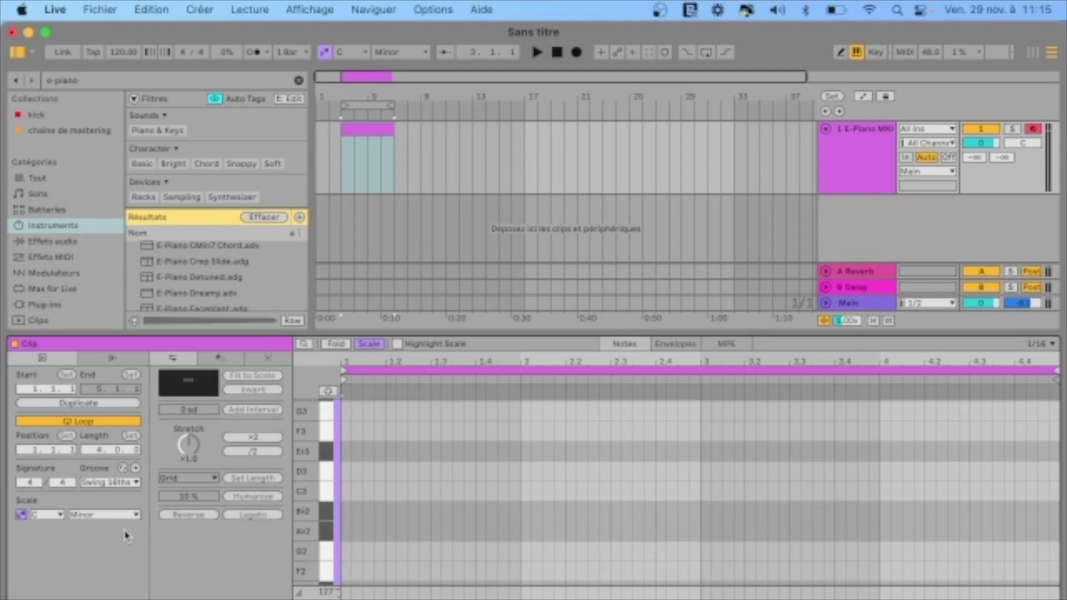
click(94, 516)
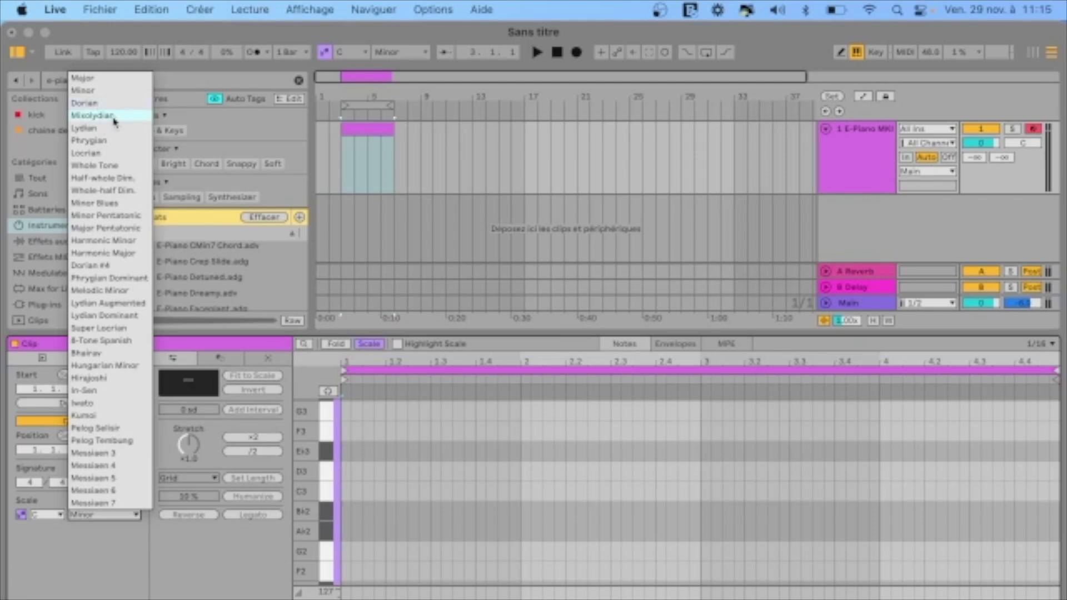
click(92, 561)
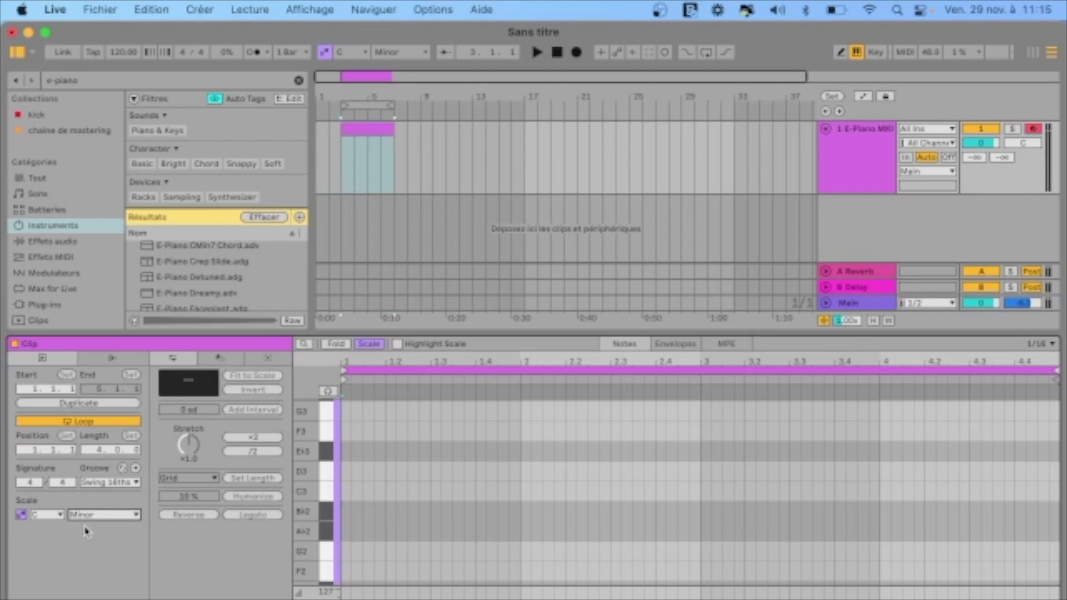
- Draw an A♭2 note filling the clip's first bar, enable note preview in the editor, and listen to it
double_click(345, 531)
drag(350, 532, 519, 534)
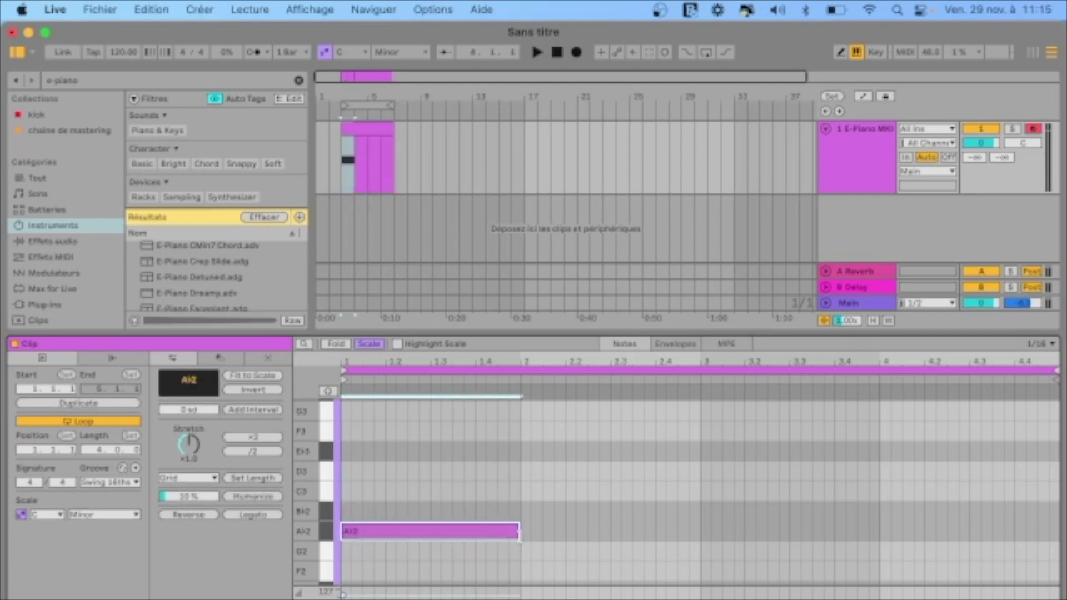
click(328, 391)
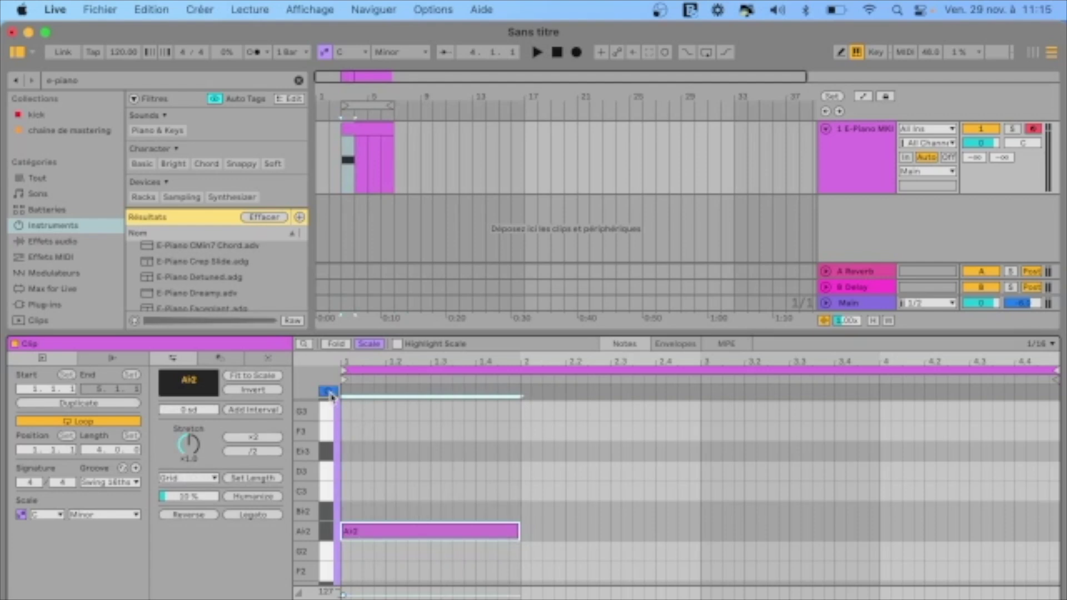
click(325, 532)
key(space)
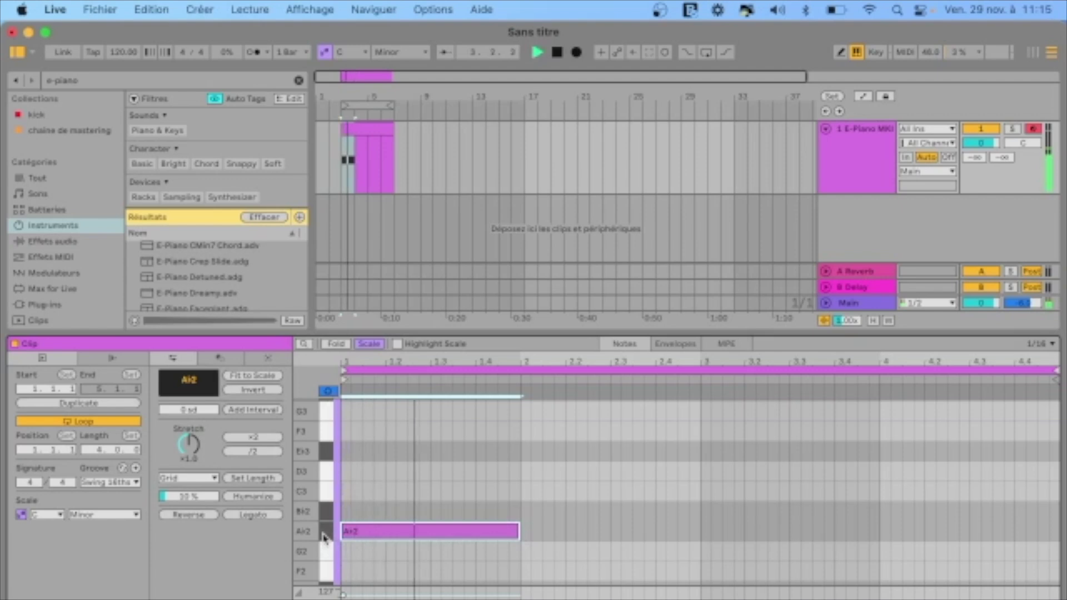
key(space)
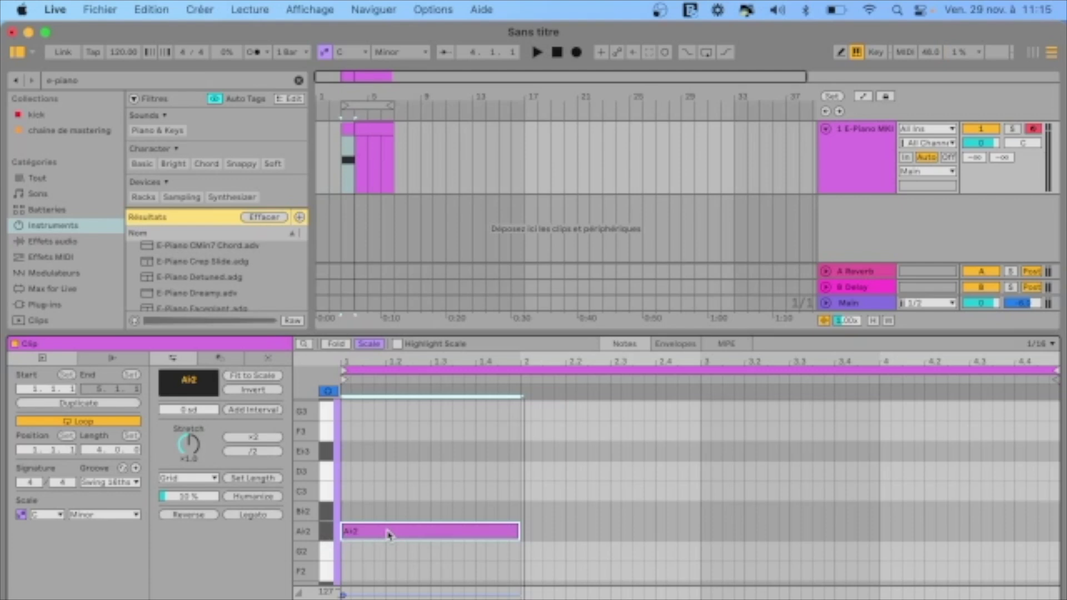
- Copy the A♭2 note up to E♭3 and G3 to build the first bar's chord, and play it back
drag(389, 534, 392, 458)
scroll(391, 461, up, 1)
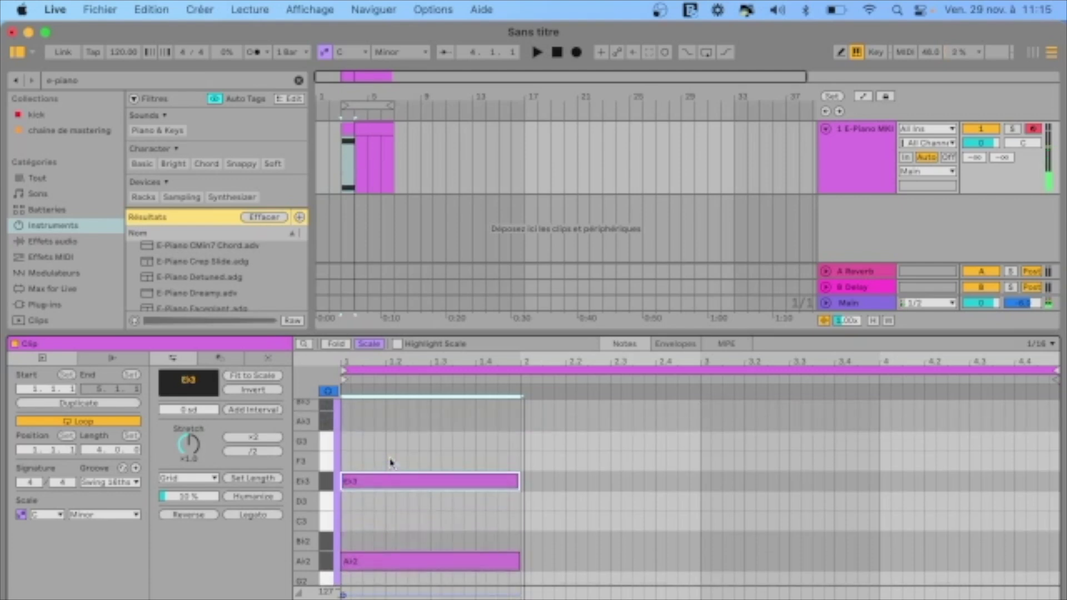
key(space)
drag(387, 487, 386, 447)
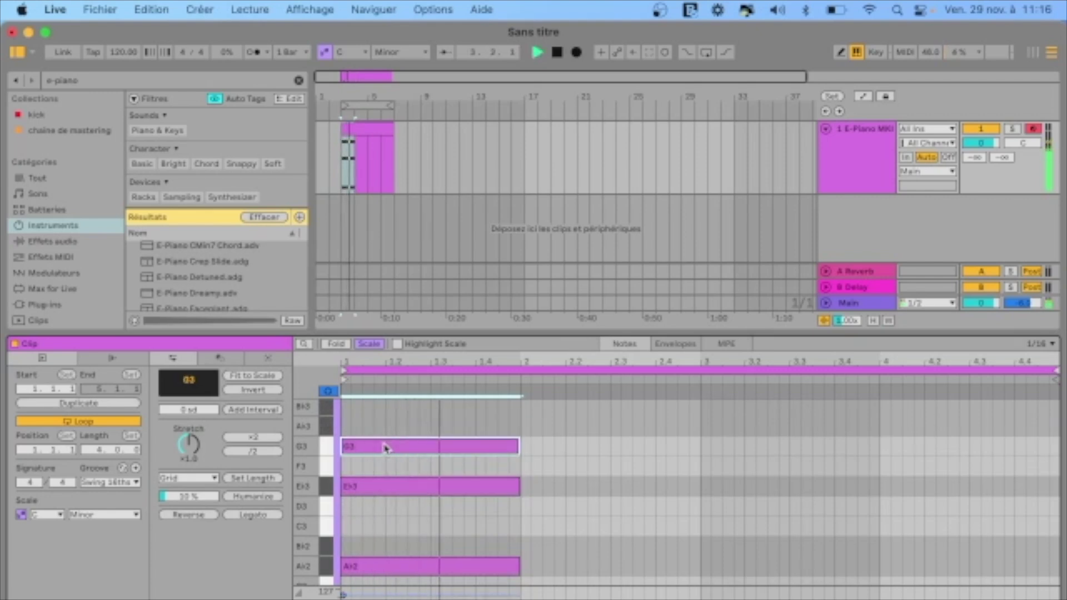
key(space)
- Copy the three-note chord to B♭2-F3-A♭3 in bar 2, C3-G3-B♭3 in bar 3 and B♭2-F3-A♭3 in bar 4
click(560, 453)
drag(560, 453, 440, 568)
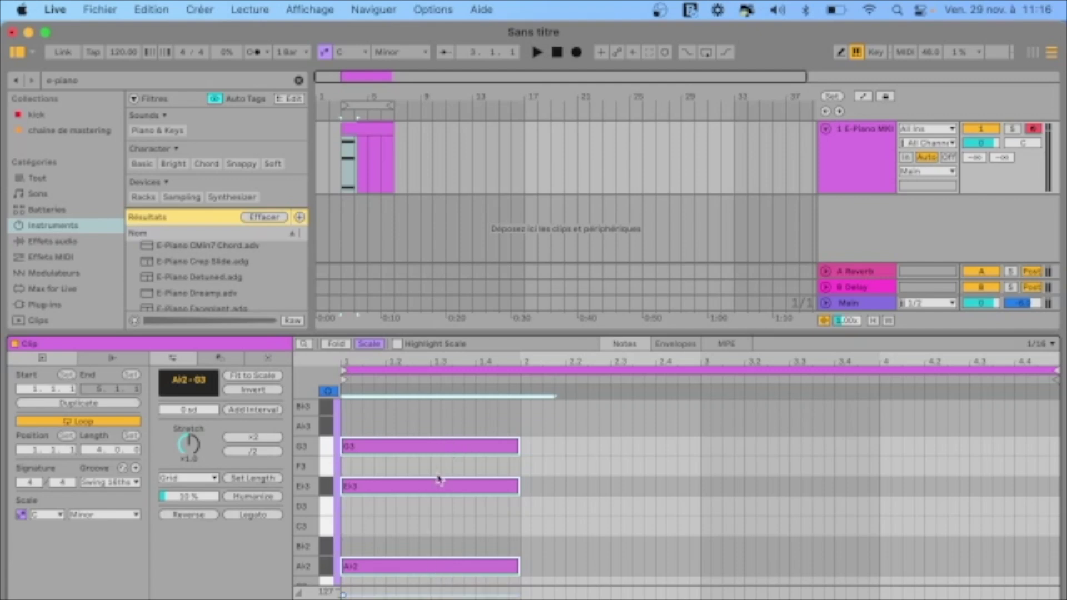
drag(428, 574, 966, 554)
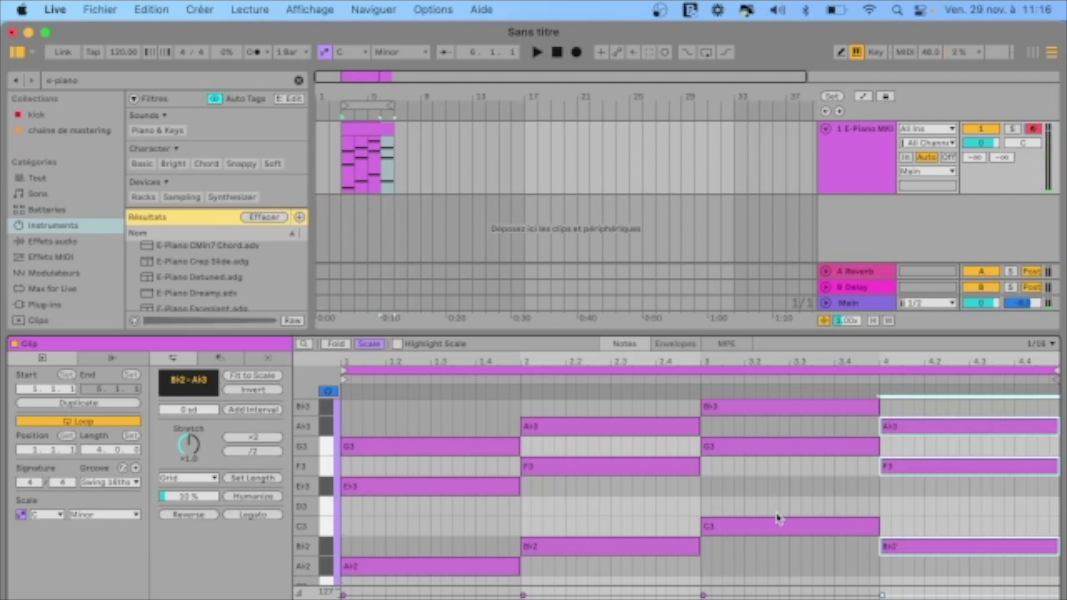
- Turn on the arrangement loop and play back the four-bar chord progression
click(706, 53)
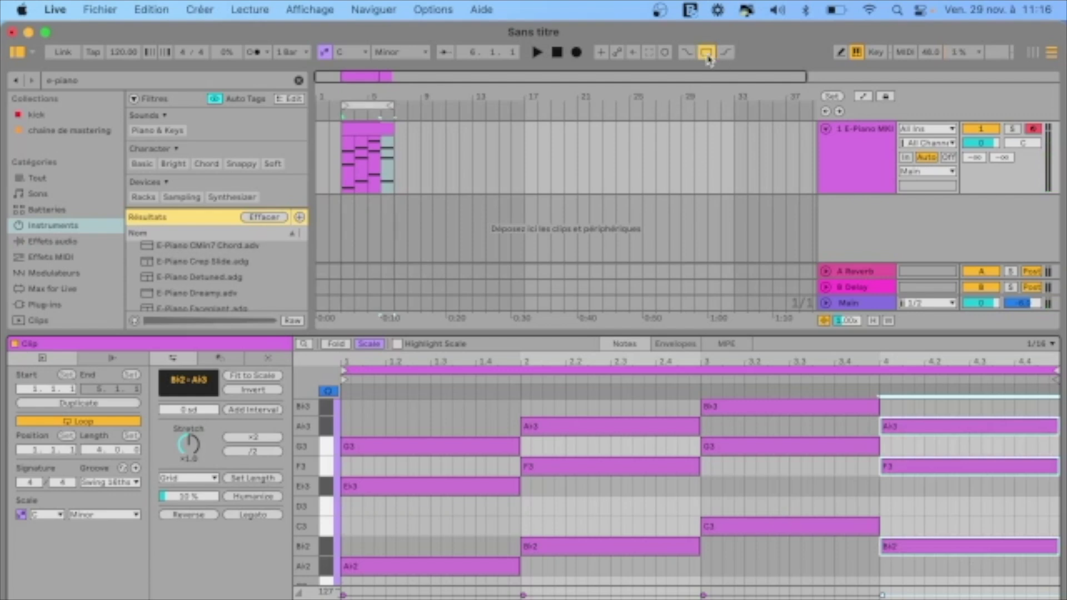
key(space)
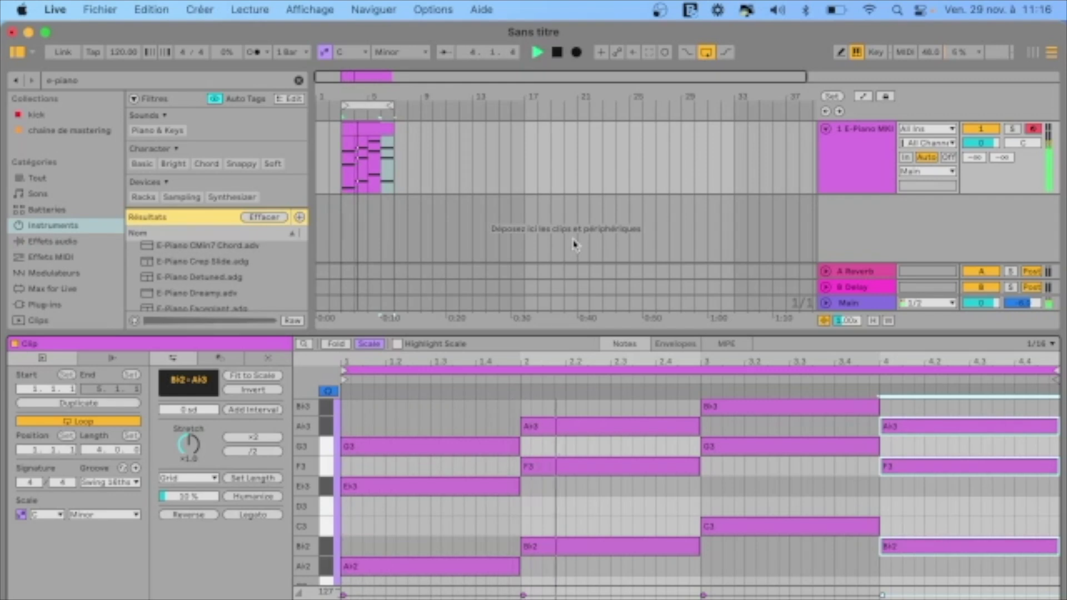
drag(606, 332, 606, 238)
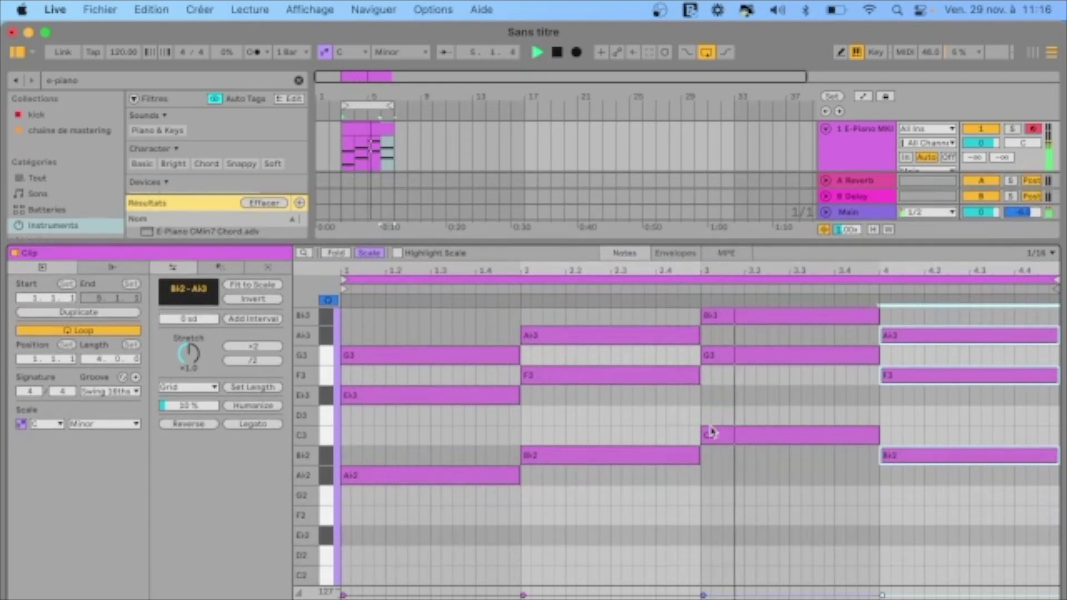
scroll(711, 432, up, 3)
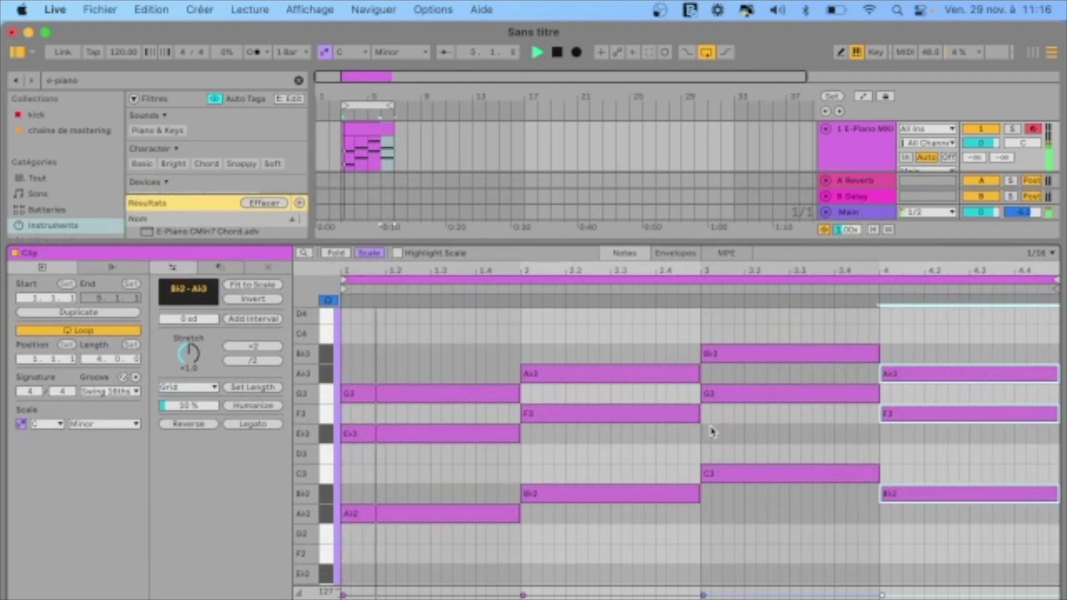
key(space)
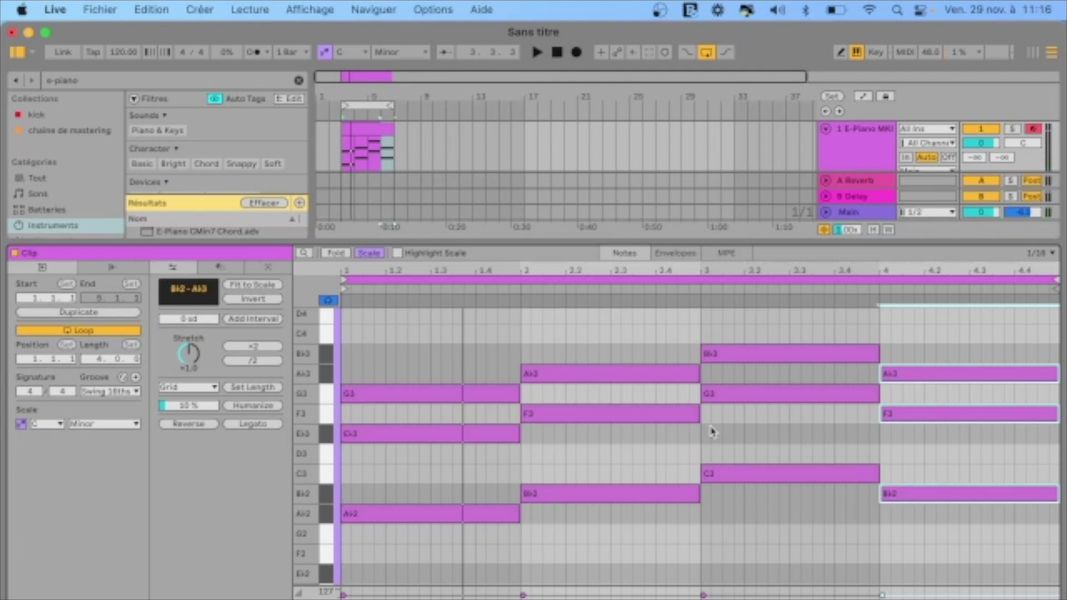
- Reduce the note editor's height and duplicate the E-Piano track together with its clip
drag(618, 239, 636, 393)
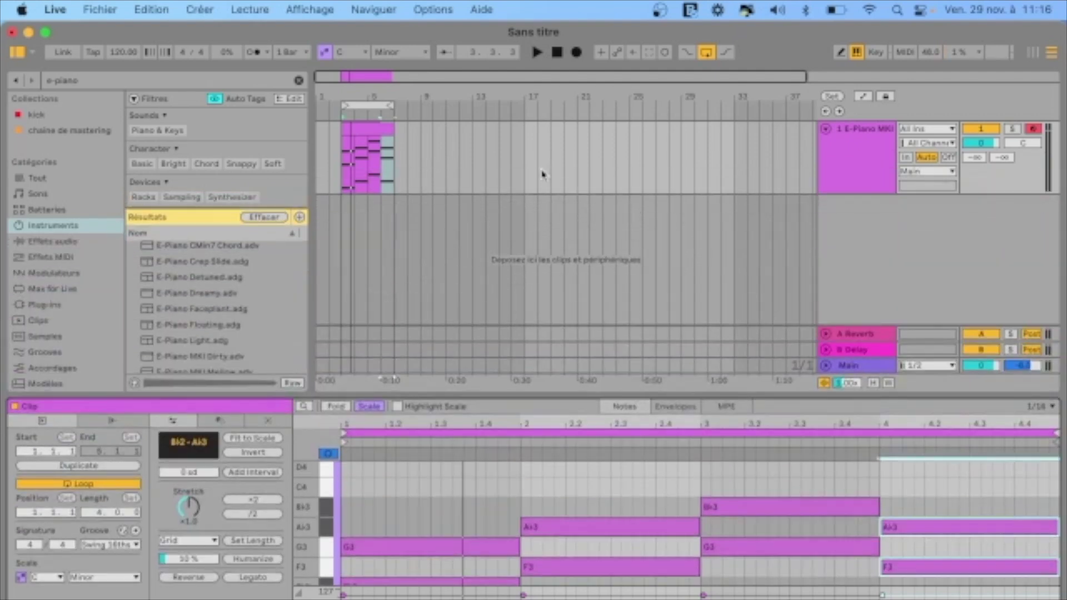
click(853, 165)
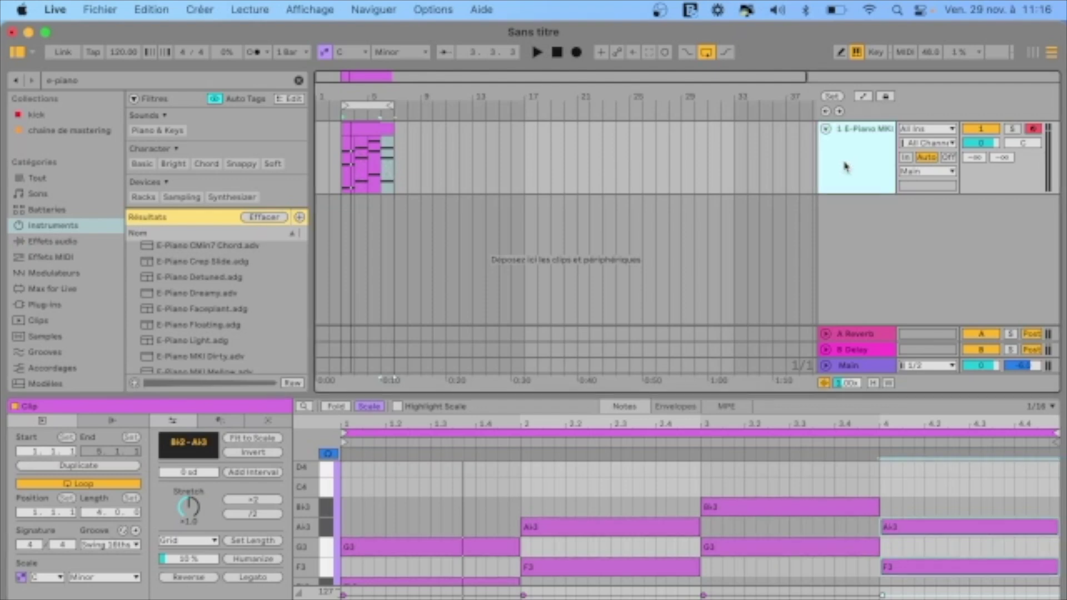
right_click(846, 166)
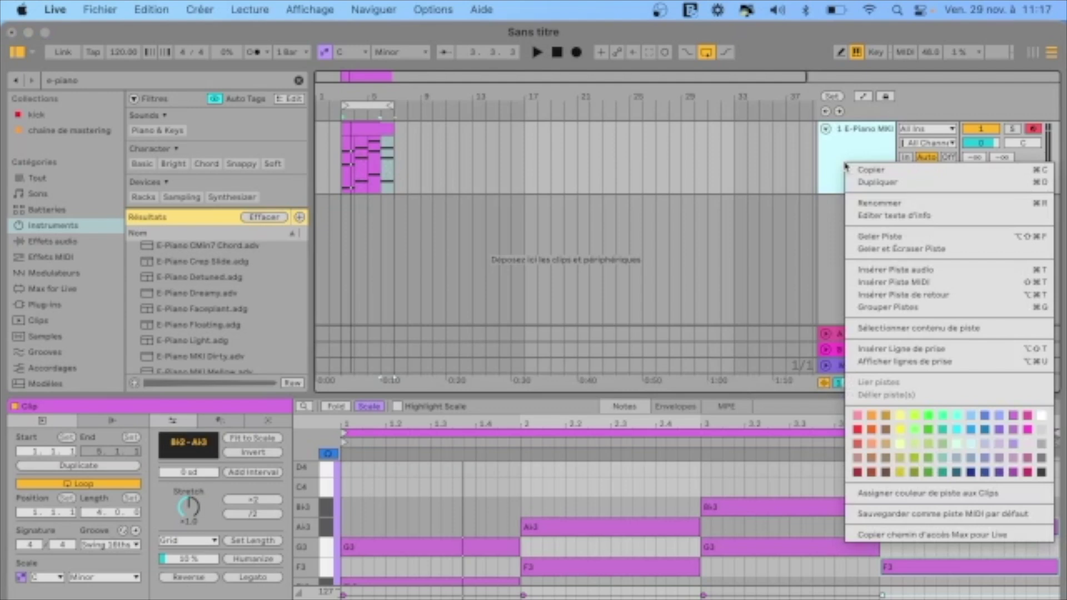
click(862, 184)
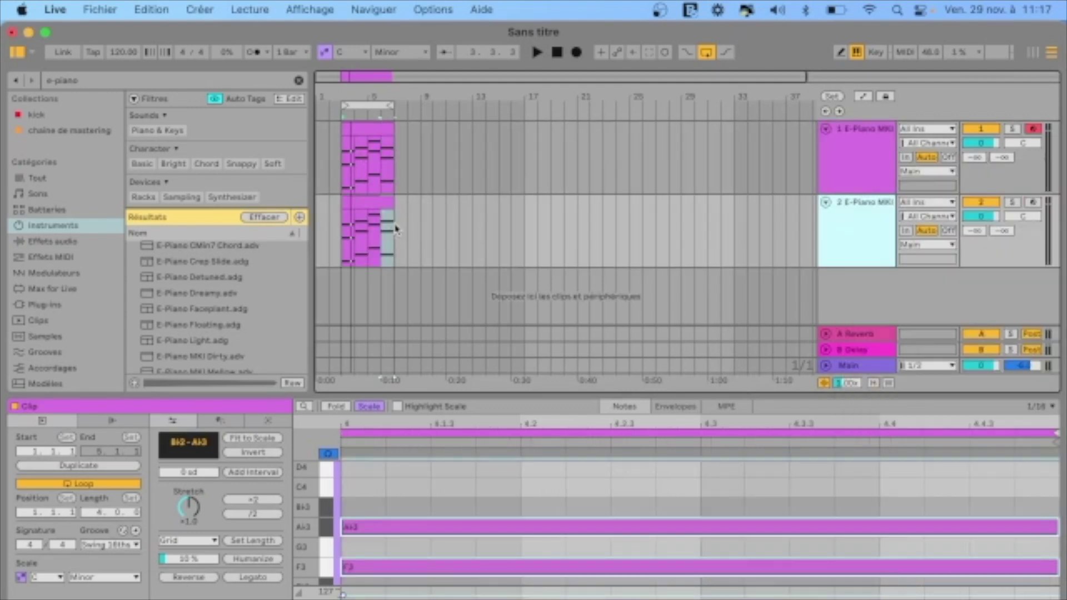
- Open the duplicated track's clip in an enlarged note editor, select all its chord notes and deactivate them
click(371, 209)
drag(497, 395, 492, 210)
scroll(518, 459, down, 5)
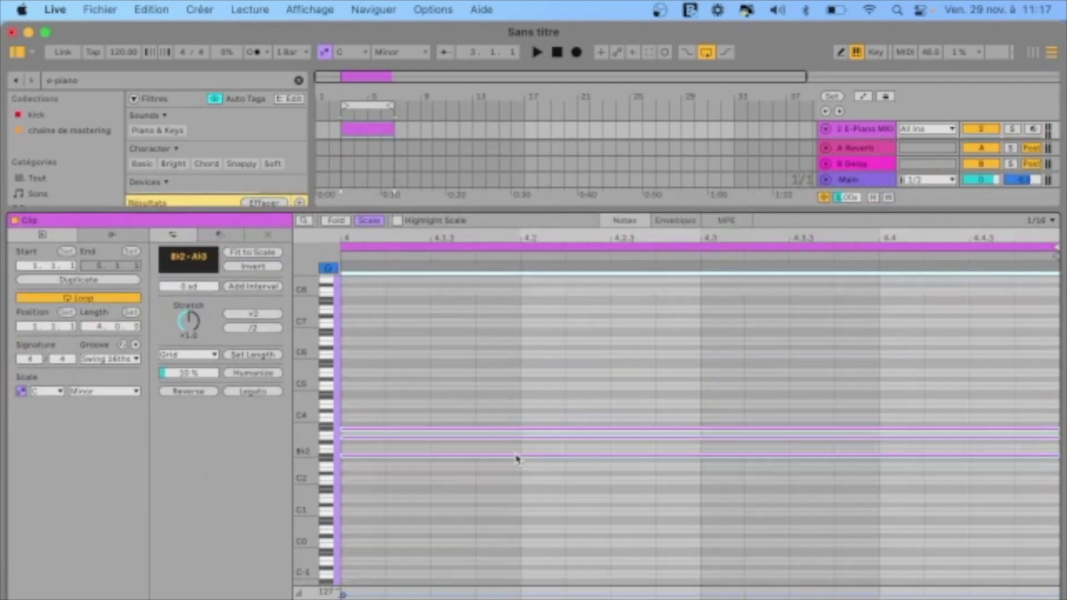
scroll(518, 456, down, 3)
scroll(518, 454, down, 3)
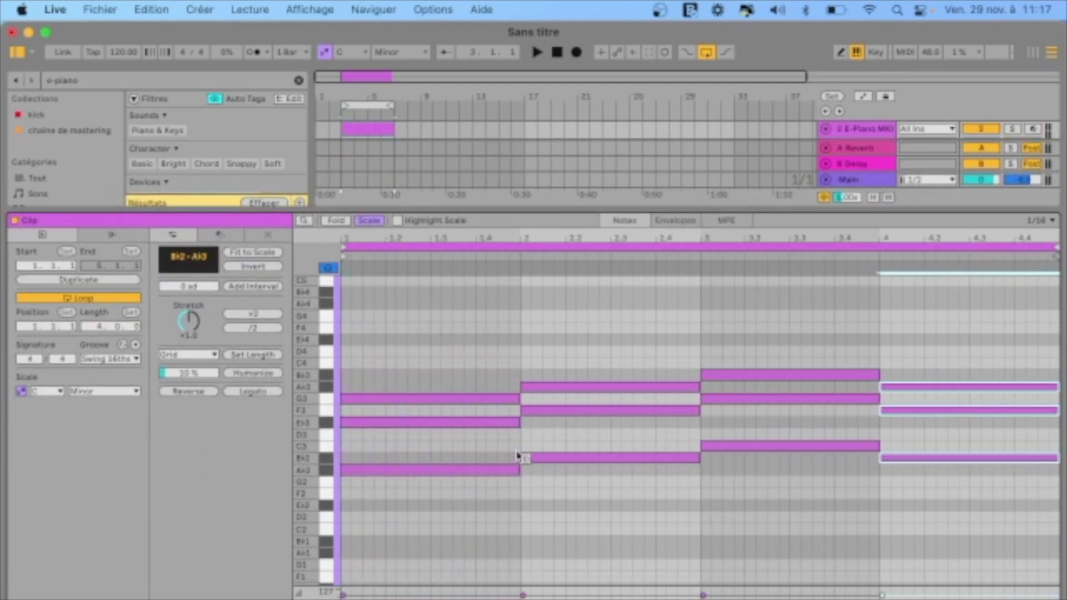
drag(402, 349, 893, 546)
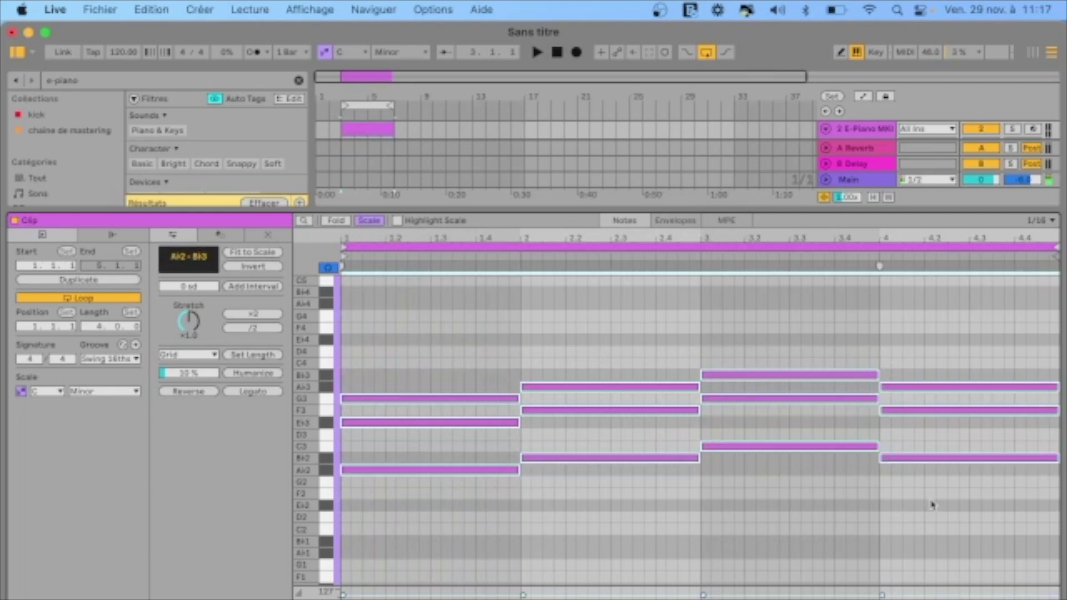
right_click(473, 427)
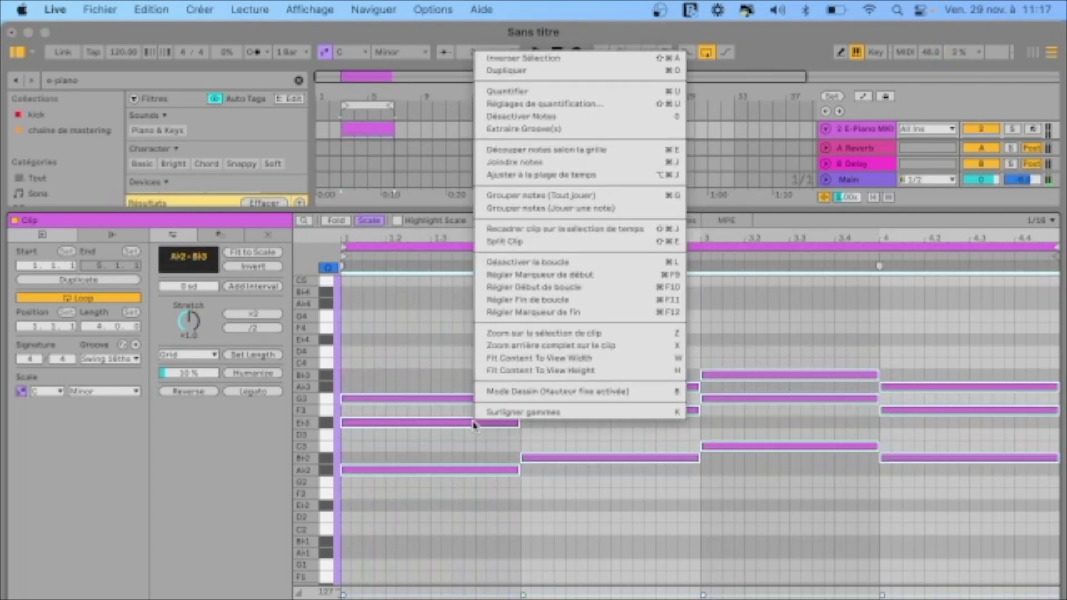
click(514, 117)
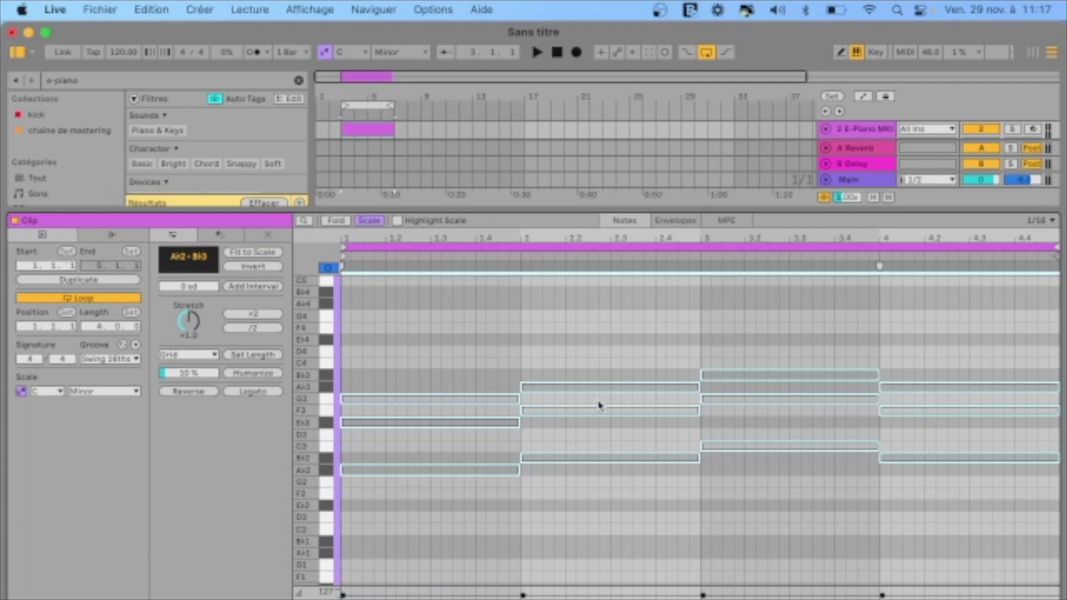
- Audition A♭2 and A♭3, and draw an A♭3 note three sixteenths long at the start of bar 1
click(327, 471)
click(327, 471)
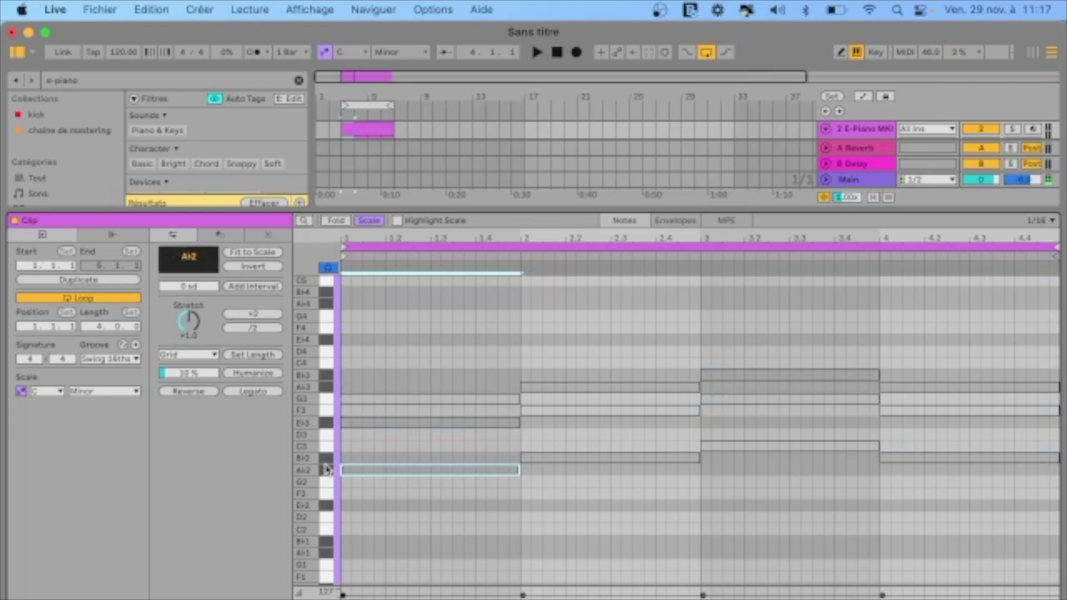
click(326, 388)
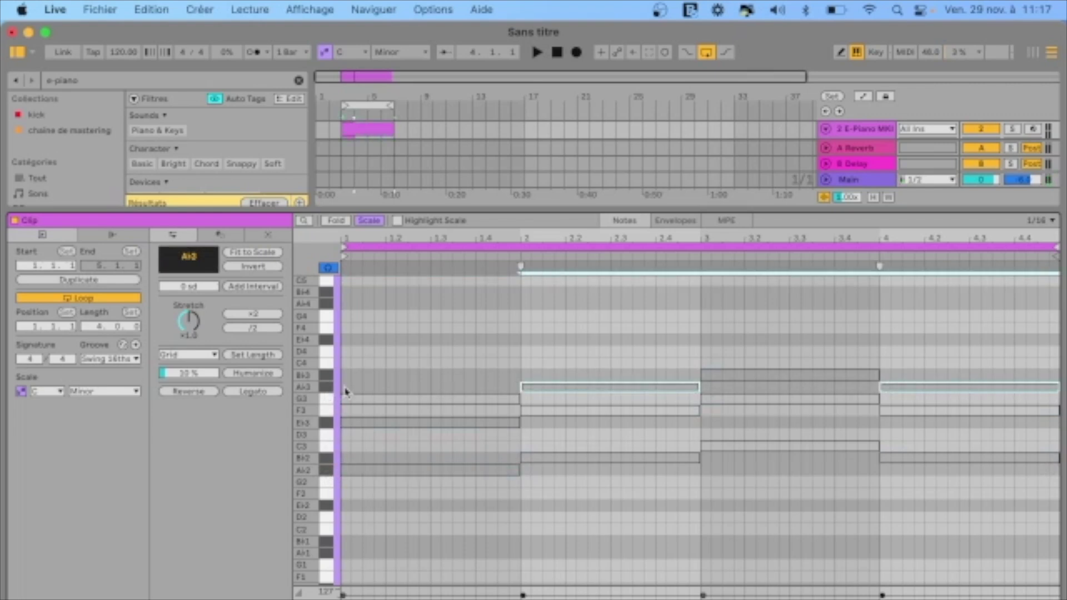
double_click(345, 391)
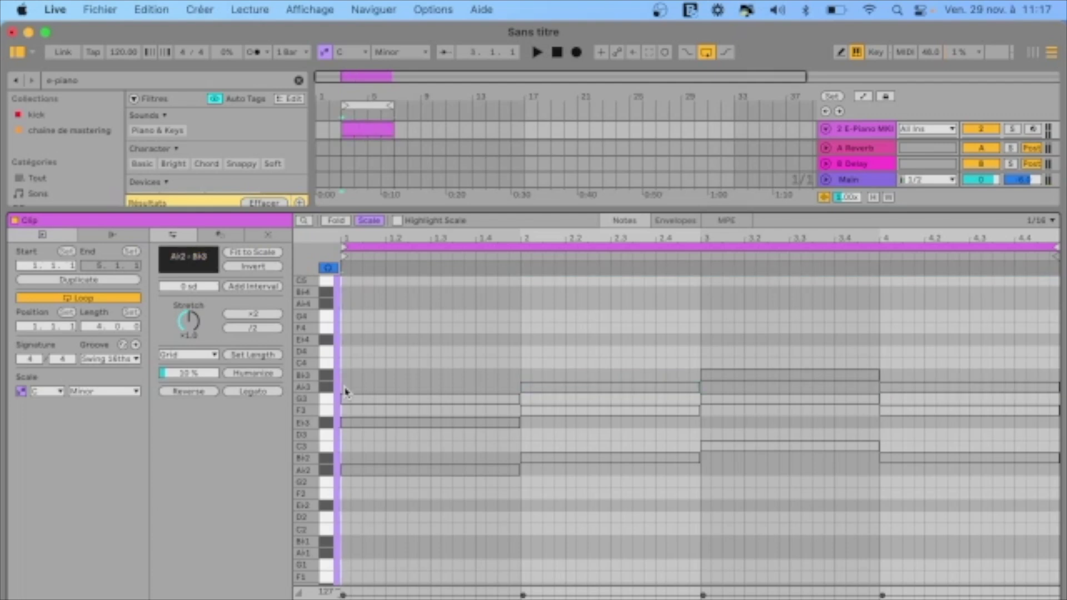
drag(350, 387, 374, 388)
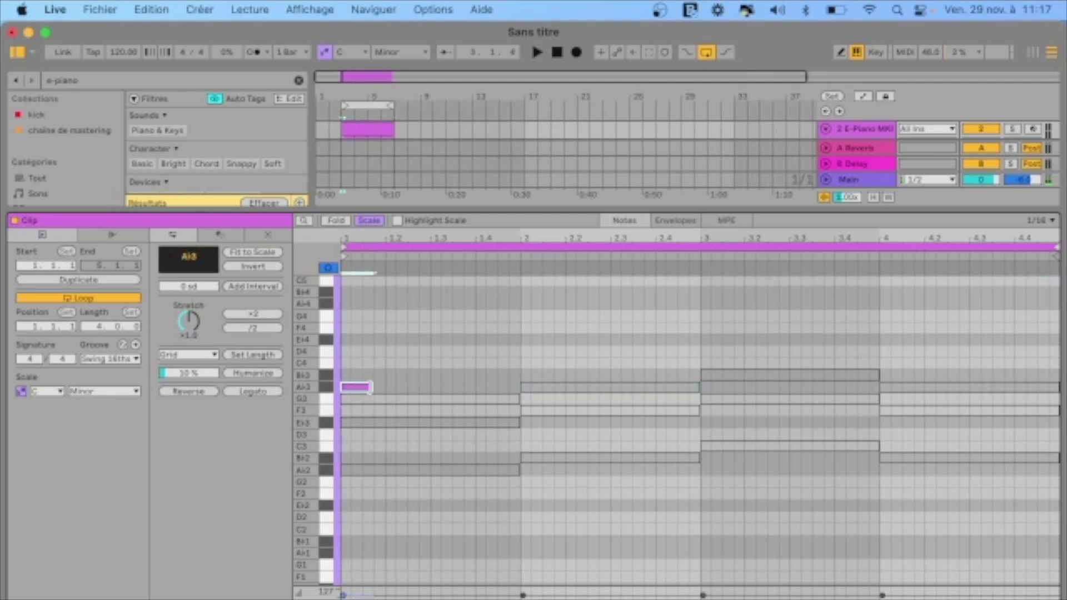
- Duplicate the A♭3 note to fill bar 1 with six hits, the last two two sixteenths long, and play the rhythm
key(super+d)
key(super+d)
key(super+d)
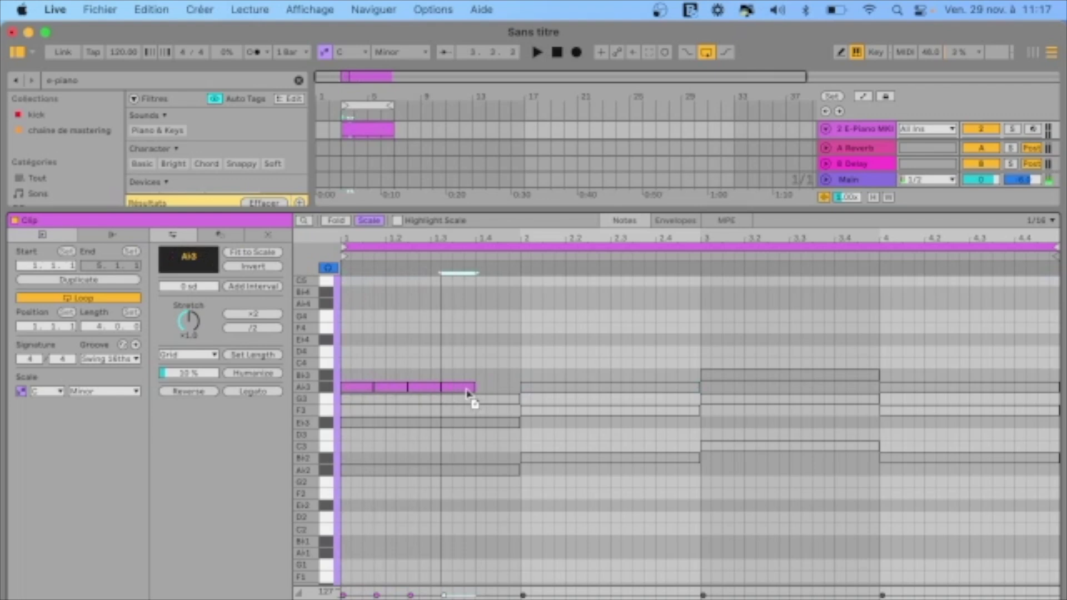
key(super+d)
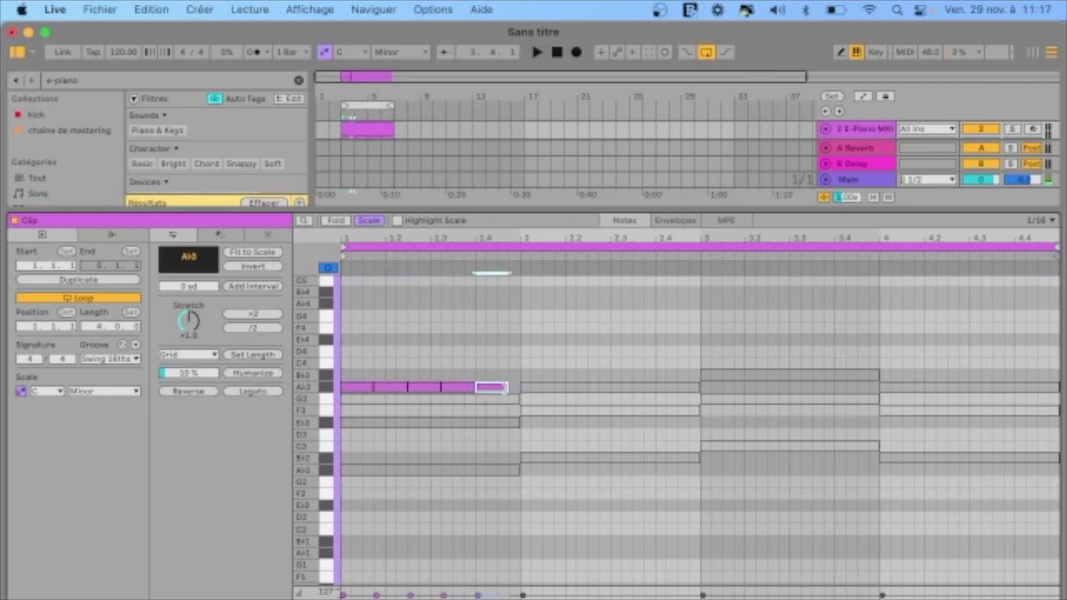
drag(505, 388, 497, 388)
key(super+d)
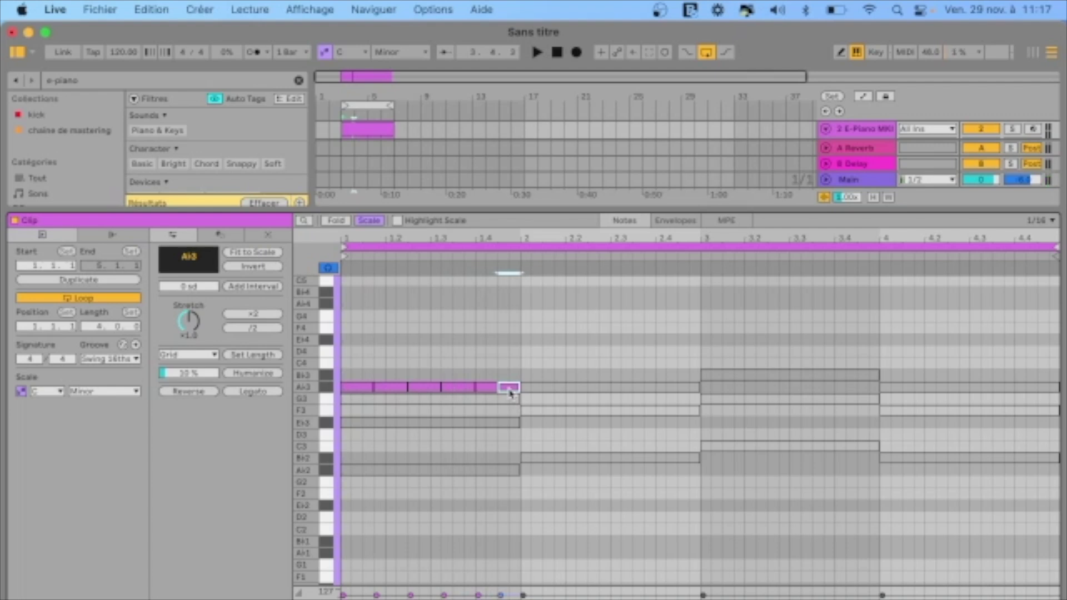
key(space)
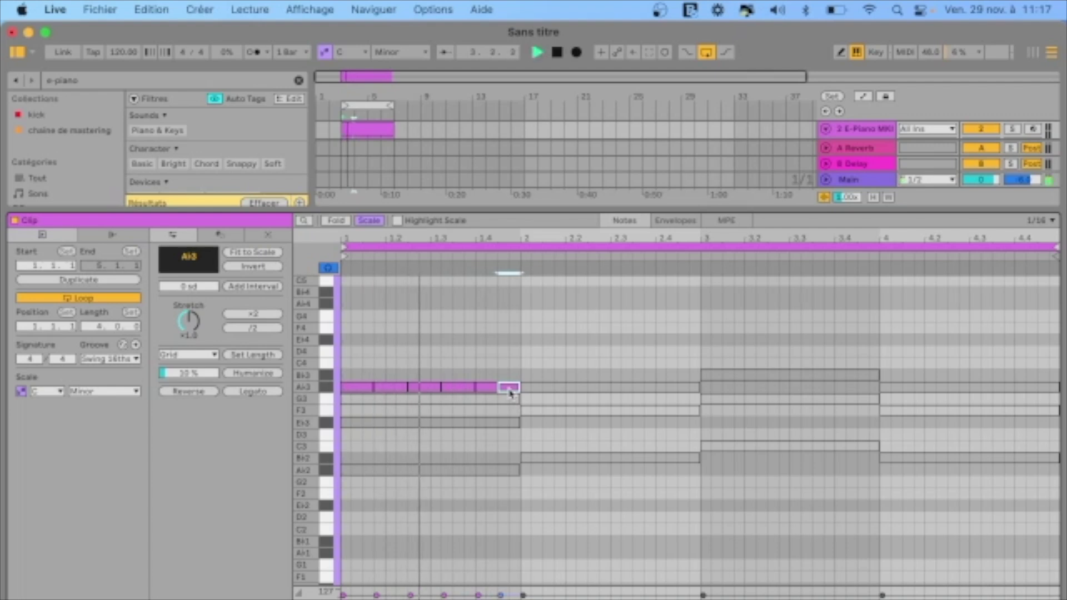
scroll(510, 392, down, 1)
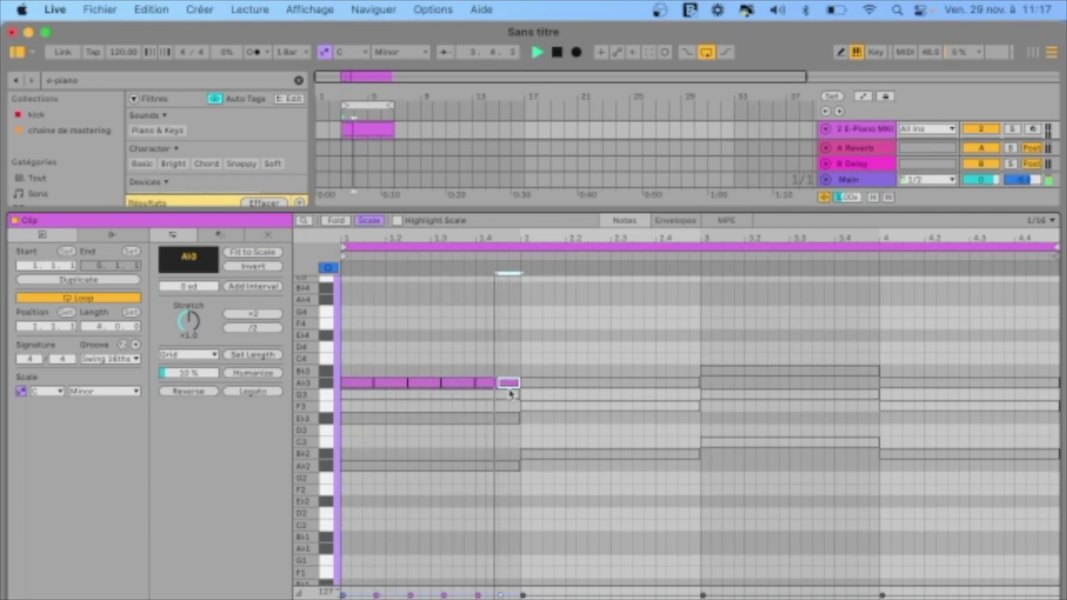
key(space)
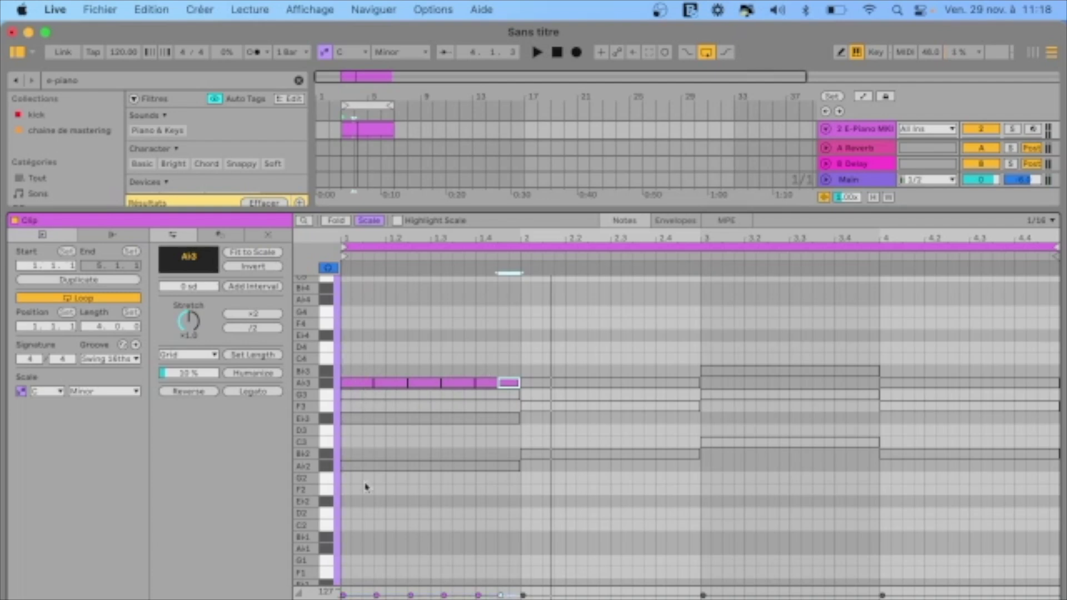
- Move bar 1's six notes to A♭2, E♭3, G3, E♭3, G3 and A♭2 to form an arpeggio, and play it back
drag(360, 386, 361, 466)
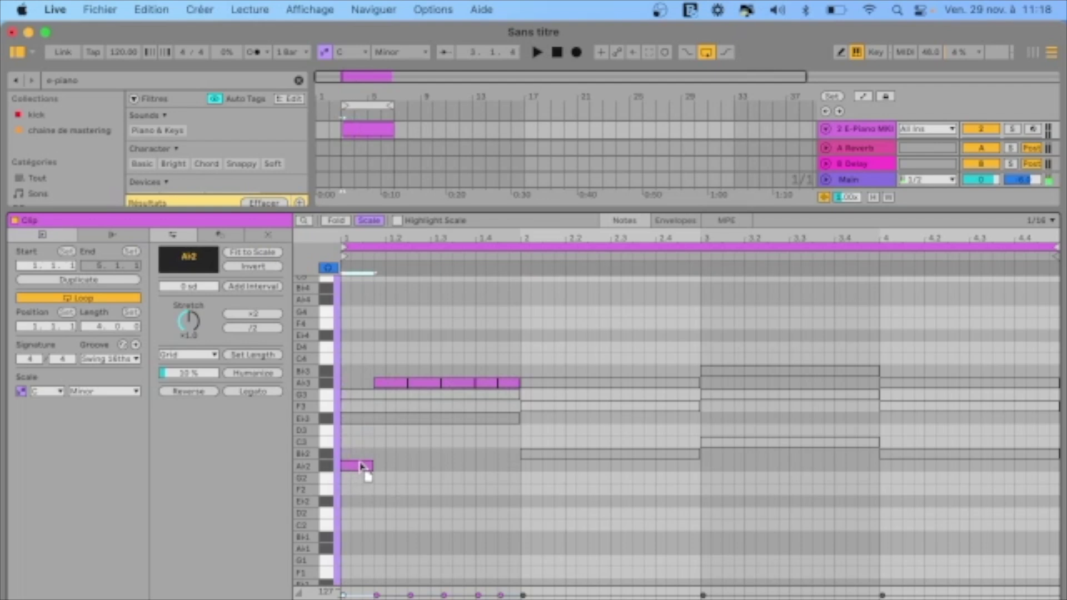
drag(389, 382, 389, 420)
drag(424, 382, 455, 419)
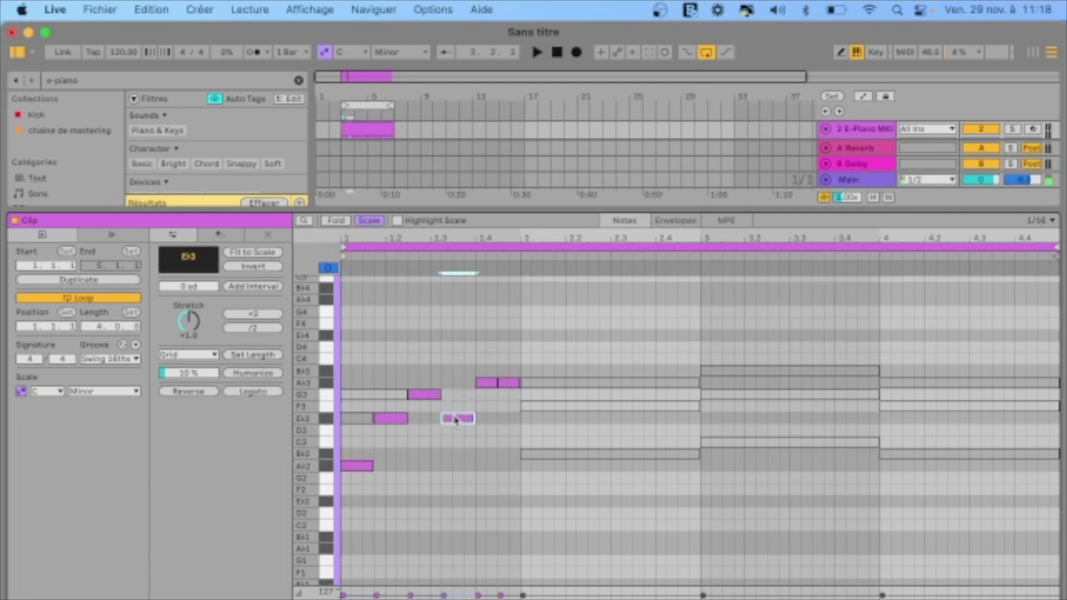
drag(487, 382, 510, 473)
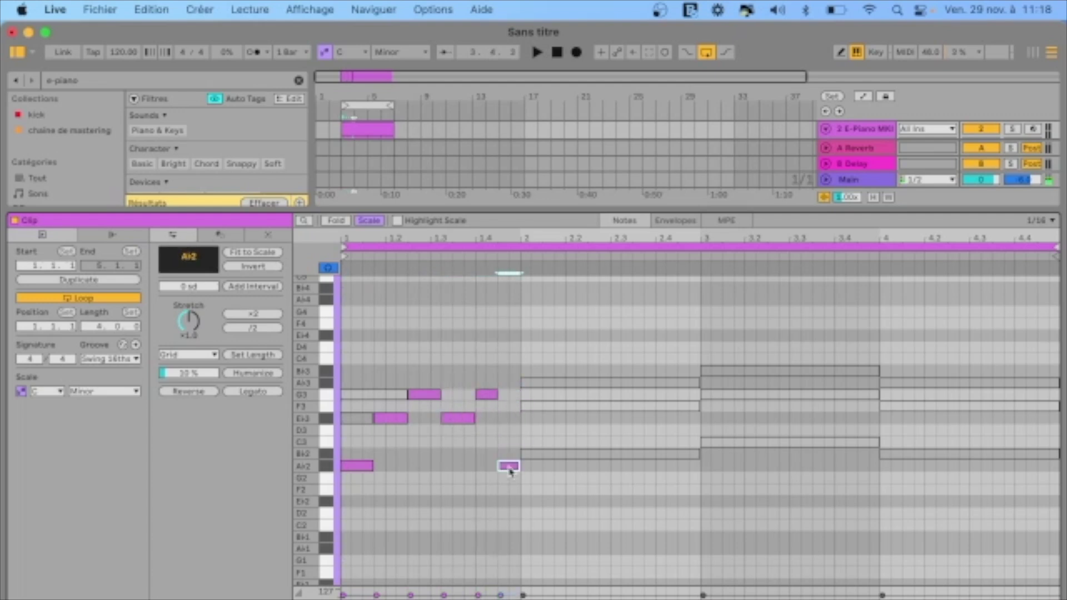
key(space)
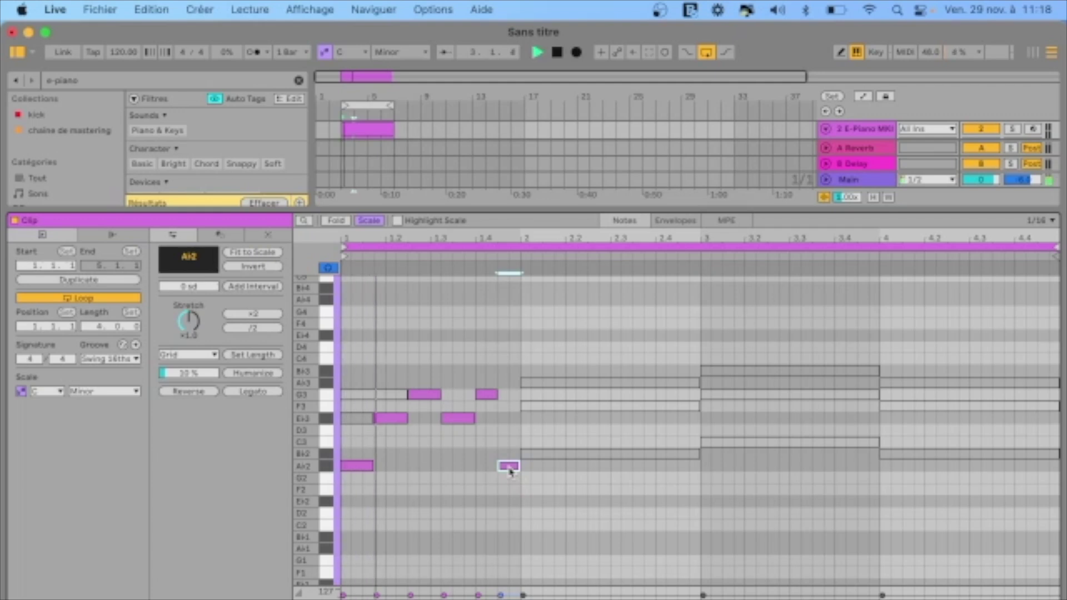
key(space)
- Delete bar 1's leftover deactivated notes and copy its arpeggio to bars 2, 3 and 4, fitted to the chords starting on B♭2, C3 and B♭2
drag(359, 380, 359, 435)
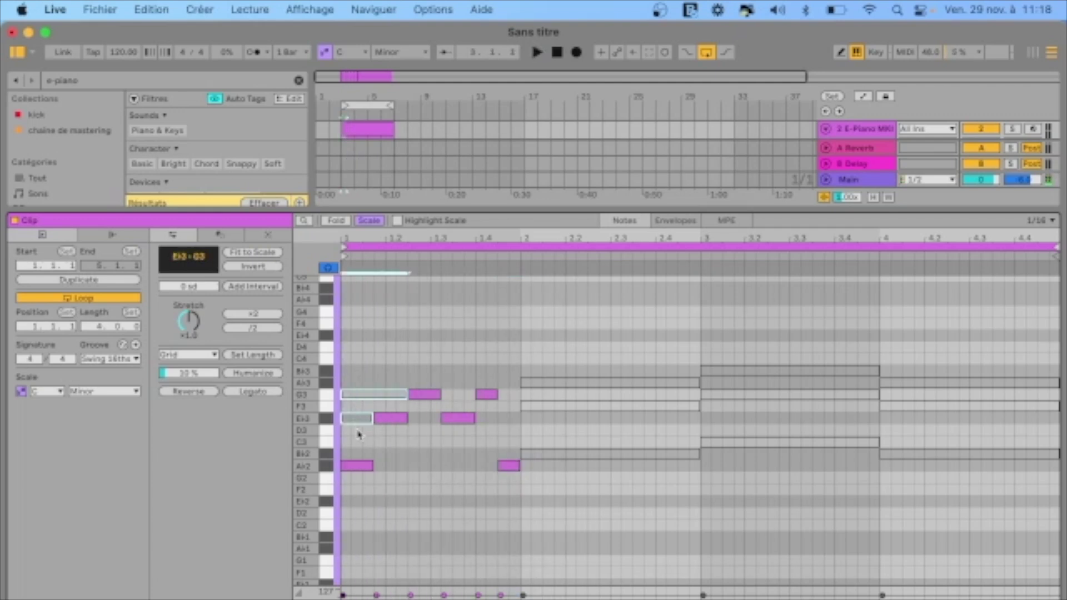
key(Delete)
drag(357, 383, 512, 507)
drag(356, 468, 893, 453)
- Delete the remaining deactivated chord notes at the starts of bars 4, 3 and 2, and play back the melody
click(892, 382)
shift+click(898, 407)
key(Delete)
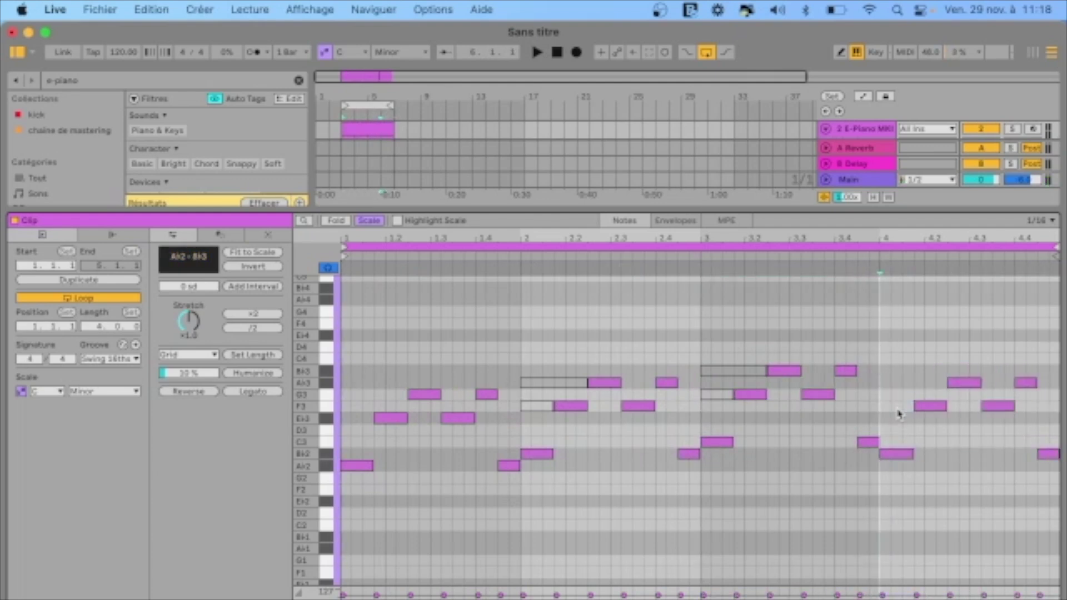
click(716, 374)
shift+click(720, 396)
key(Delete)
click(528, 382)
shift+click(535, 405)
key(Delete)
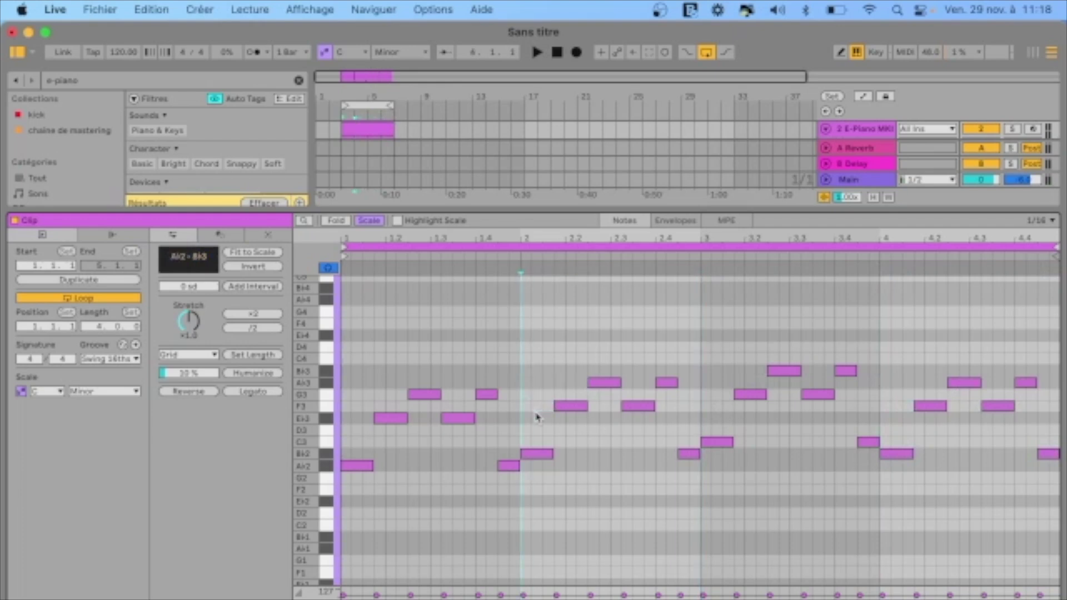
key(space)
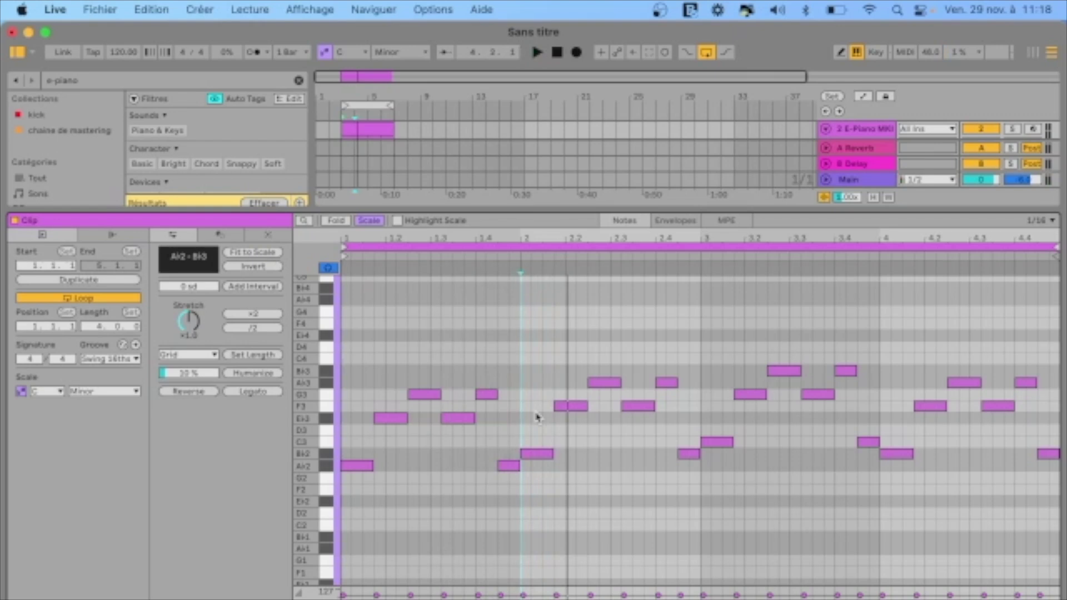
- Shorten bar 2's final B♭2 to one sixteenth, add a sixteenth-long E♭3 after it, and play back the change
click(511, 467)
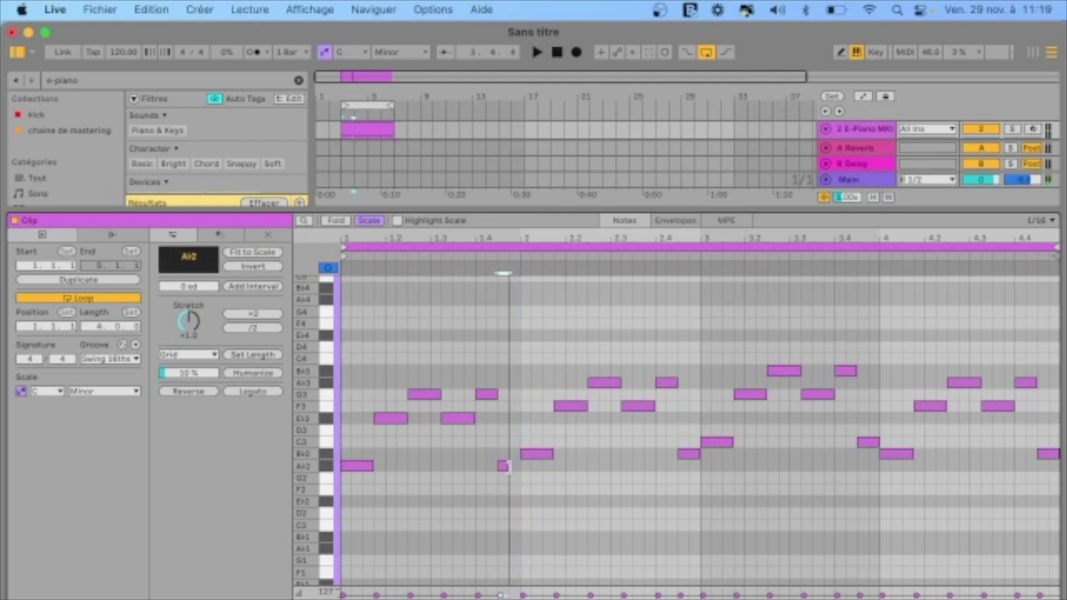
drag(696, 453, 694, 422)
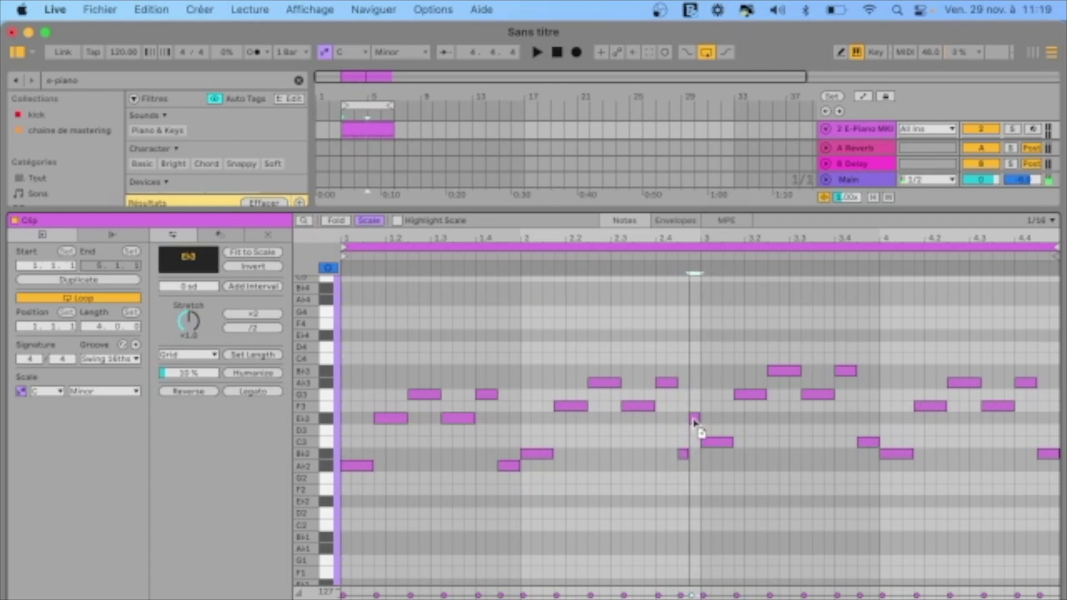
key(space)
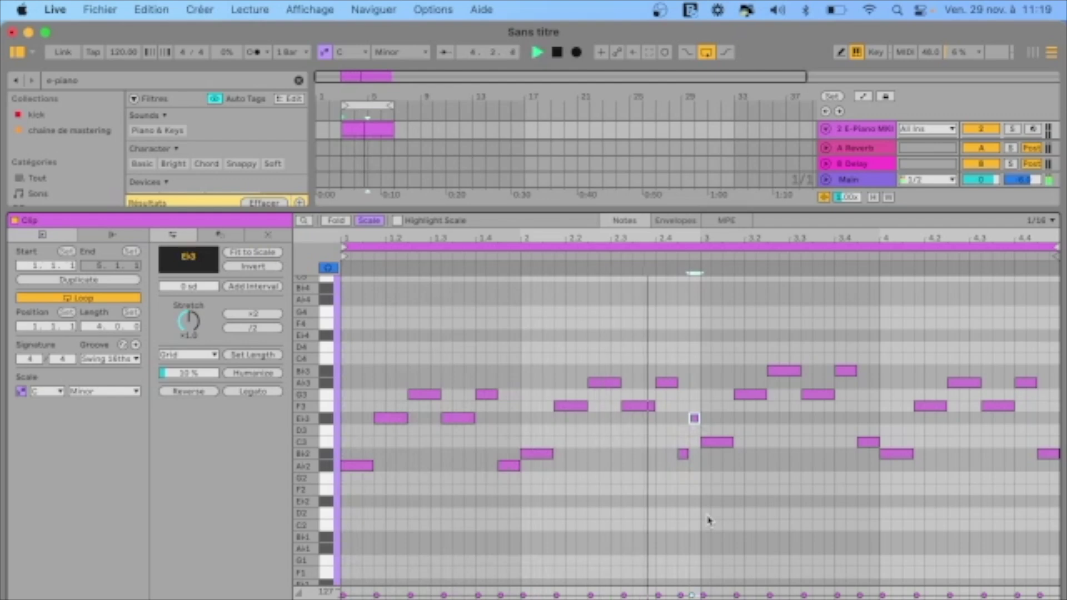
key(space)
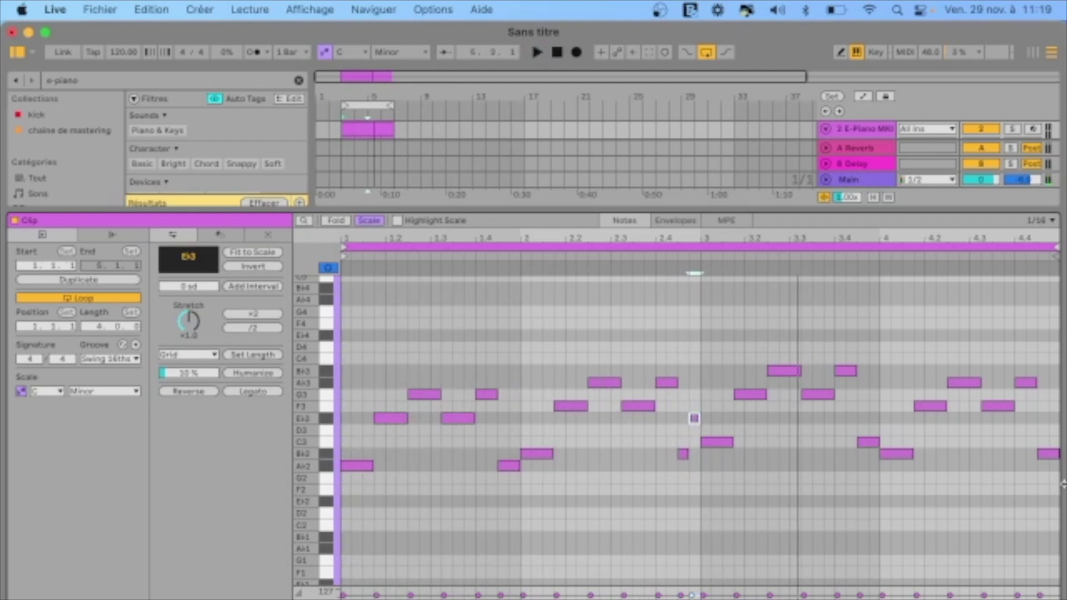
- Shorten bar 4's final B♭2 to one sixteenth, add a sixteenth-long E♭3 after it, and close the note editor
click(1048, 454)
drag(1057, 454, 1047, 454)
double_click(1051, 420)
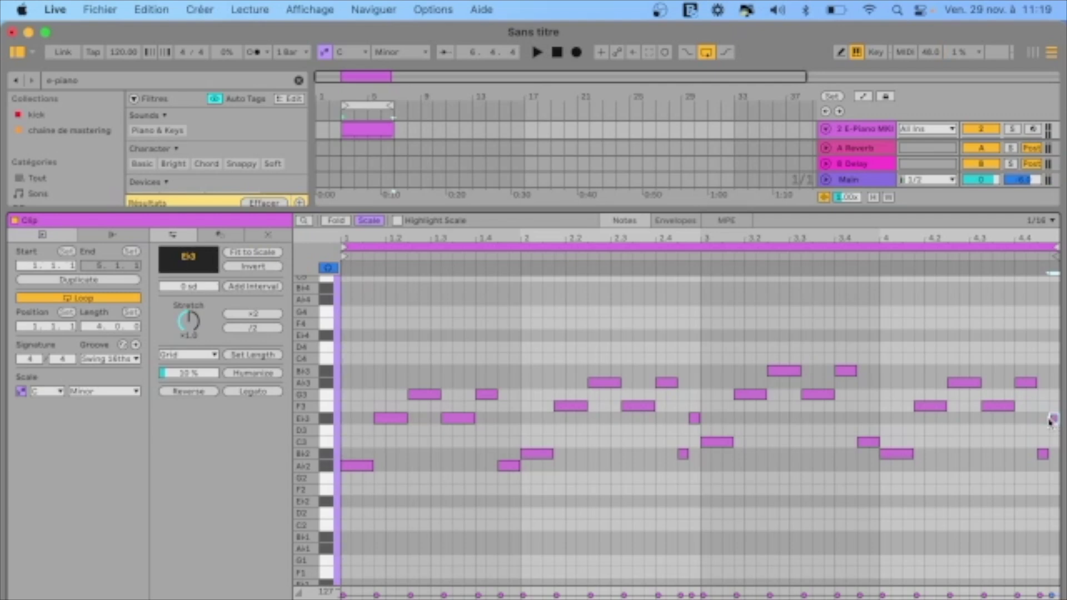
key(super+alt+l)
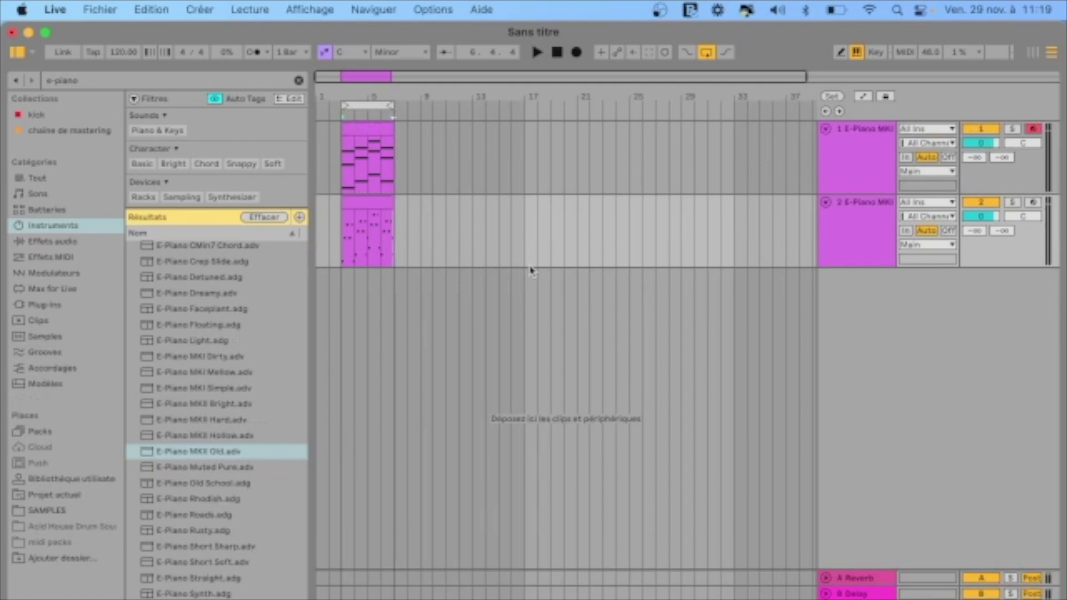
- Rename the first track "accords" and the second track "melodie"
click(851, 158)
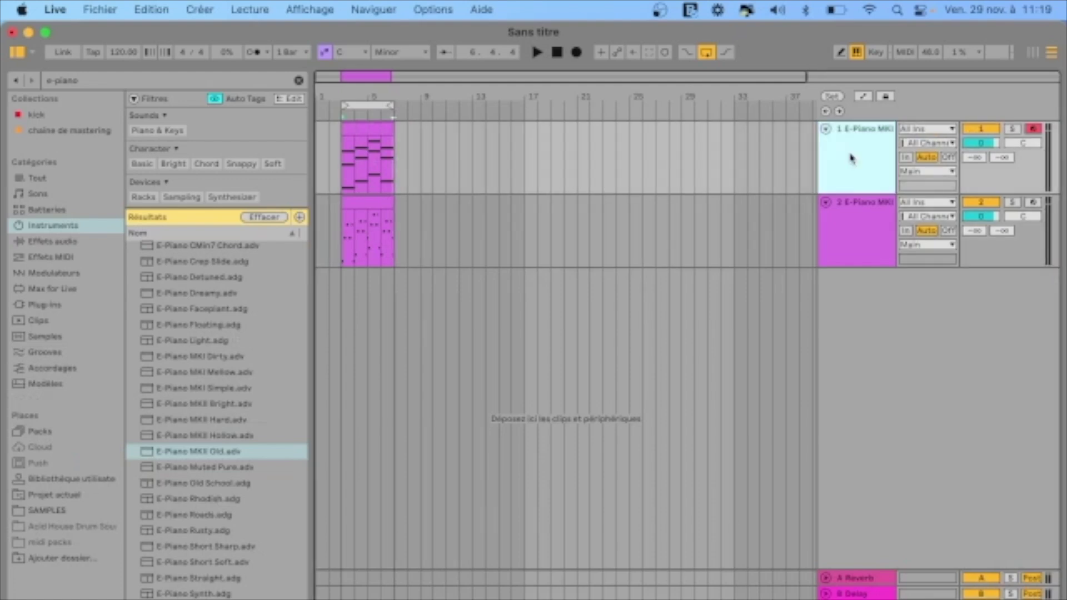
key(super+r)
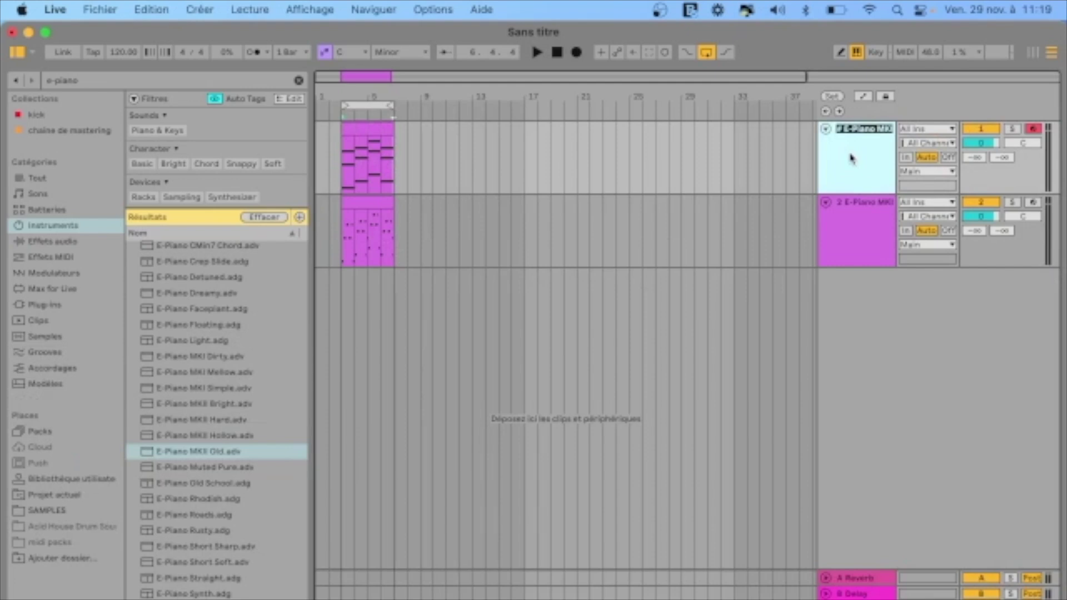
text(accords)
click(862, 245)
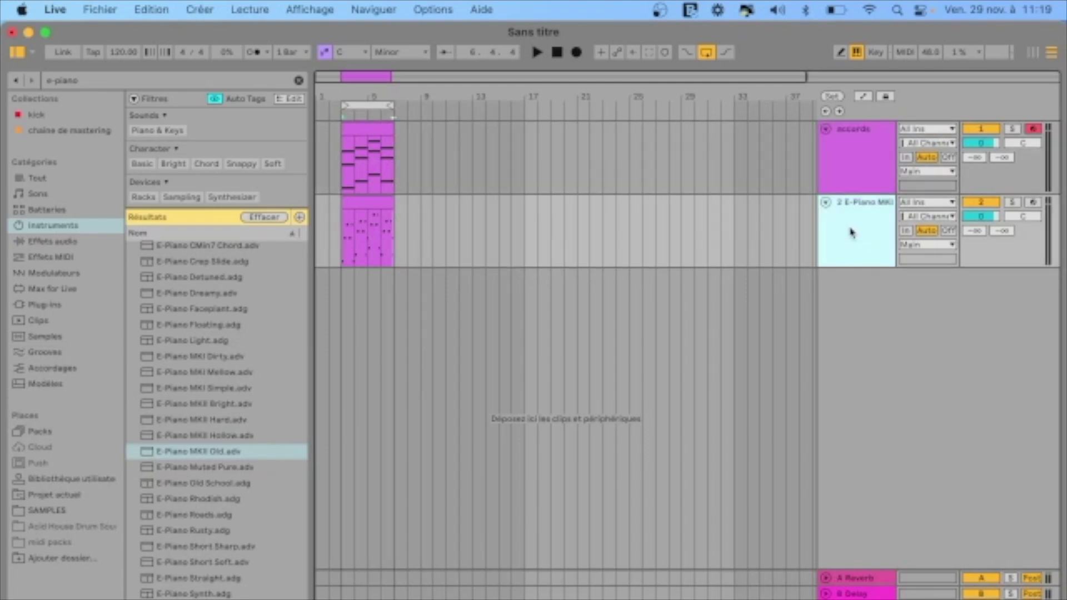
key(super+r)
text(m)
- Duplicate the accords track and place the copy below the melodie track
click(852, 159)
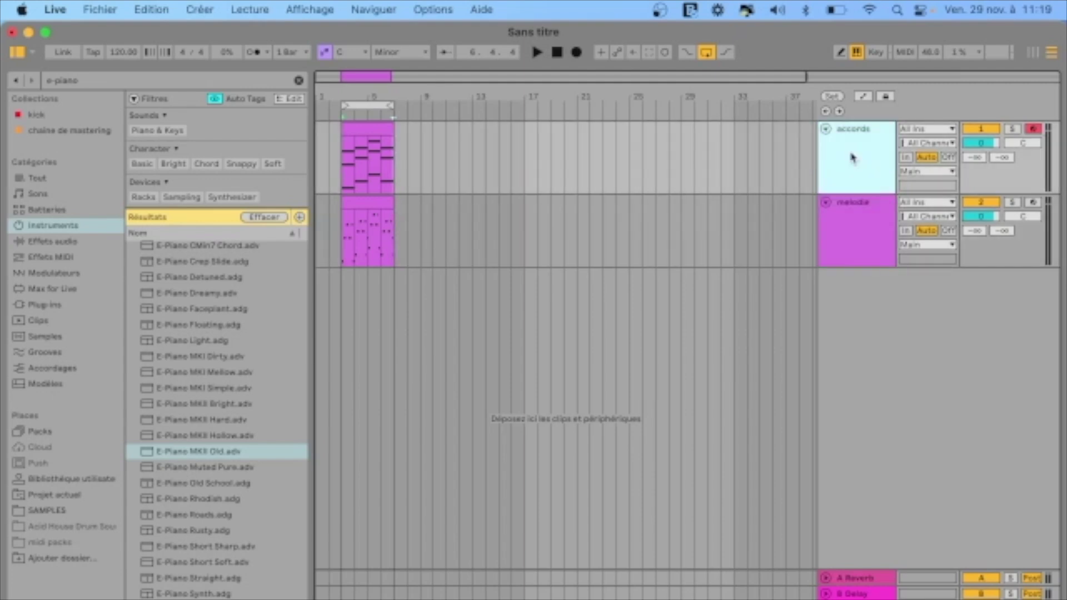
right_click(852, 162)
click(874, 198)
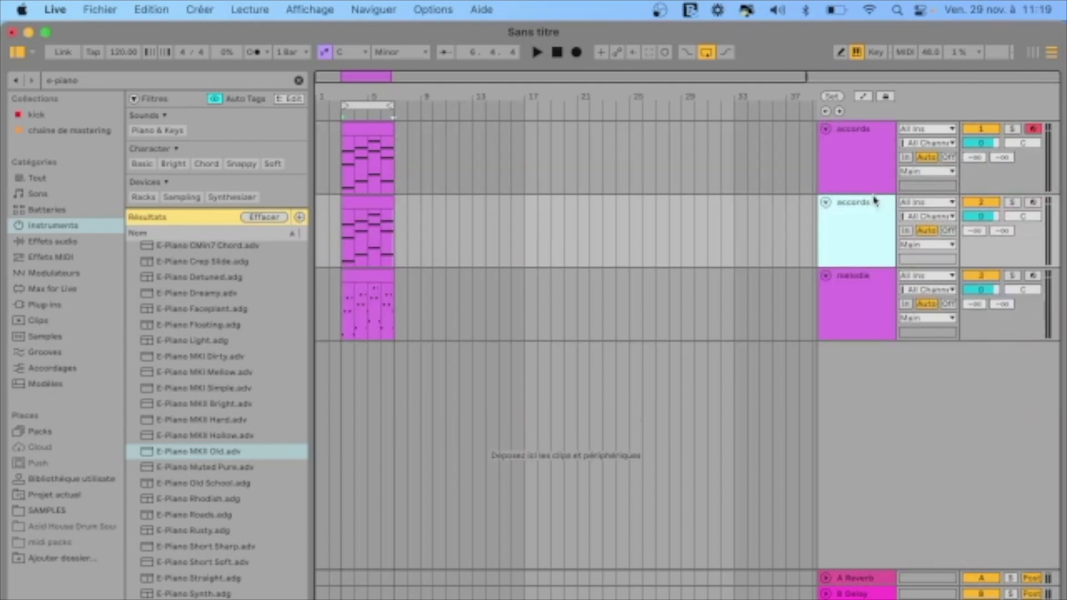
drag(850, 328, 852, 329)
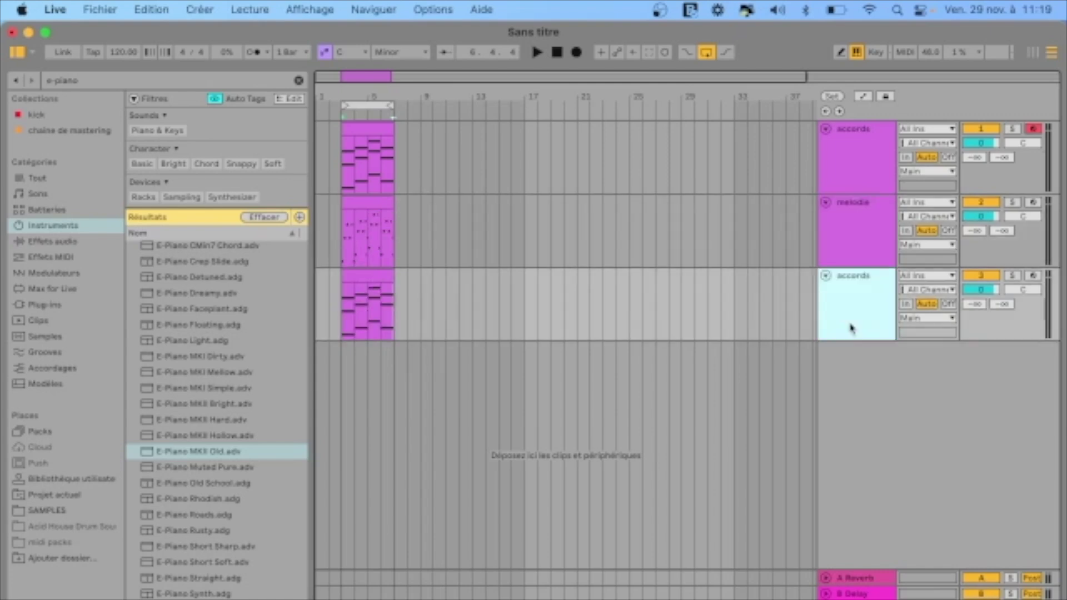
- Rename the duplicated accords track below melodie as "Bass"
key(super+r)
text(Bass)
key(Return)
- Deactivate all the chord notes in the Bass track's clip so they remain only as a silent guide
double_click(367, 276)
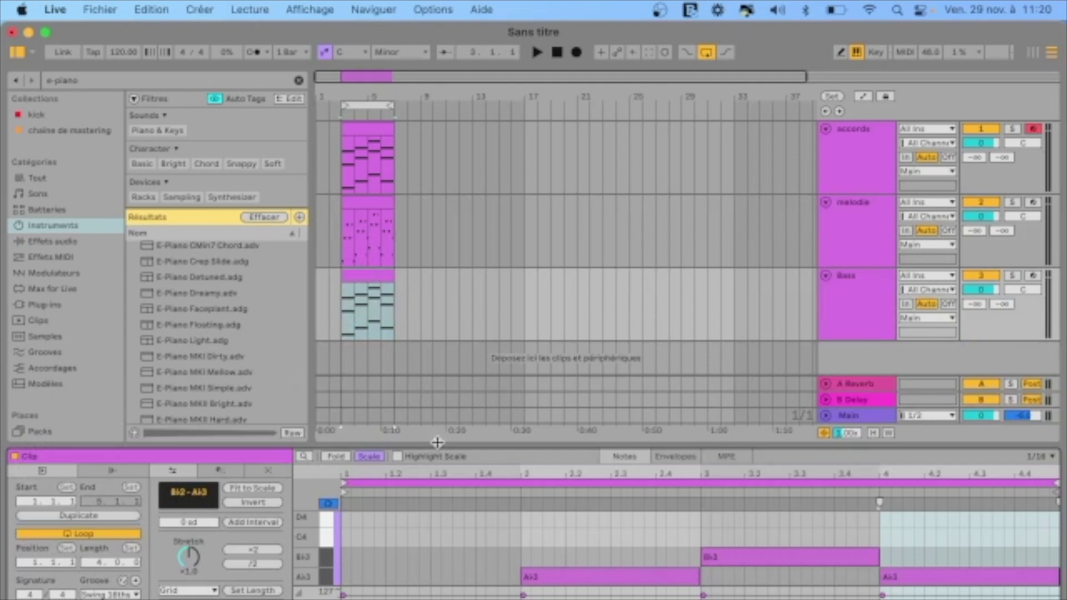
drag(437, 446, 441, 167)
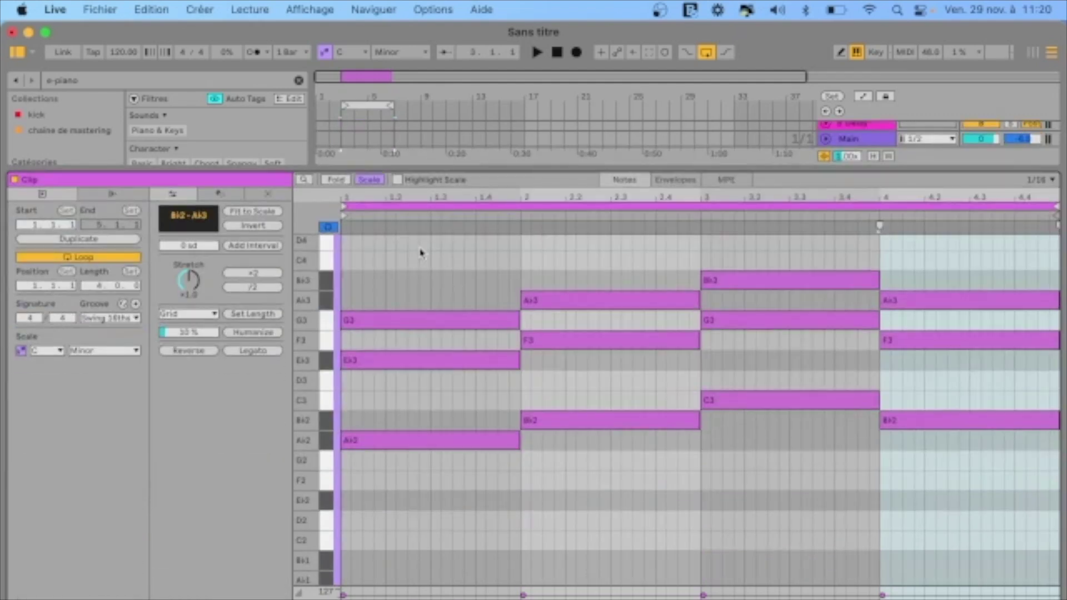
drag(417, 260, 904, 517)
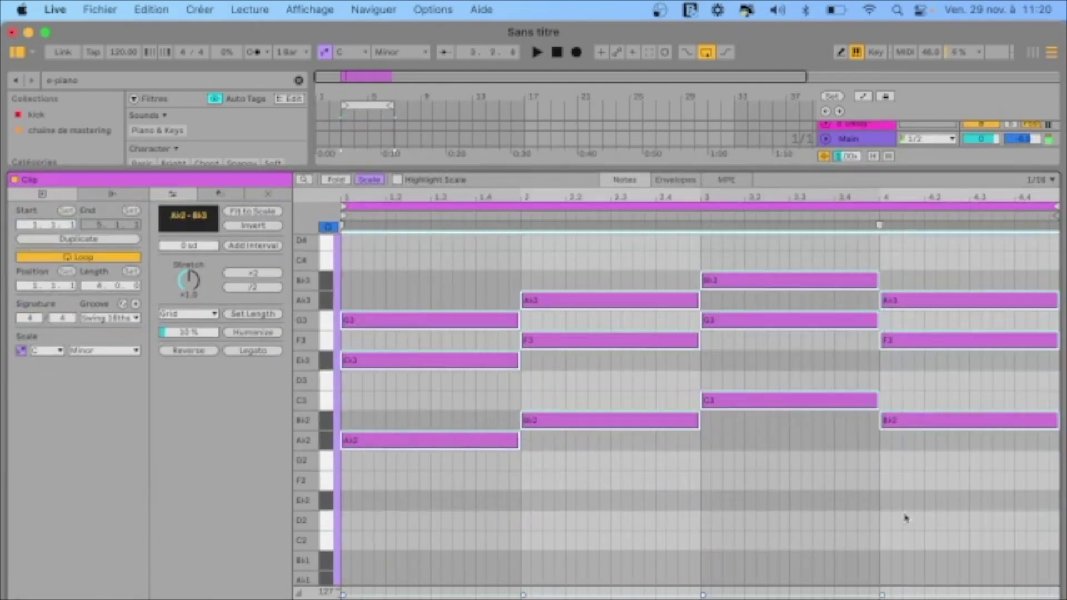
right_click(461, 450)
click(522, 137)
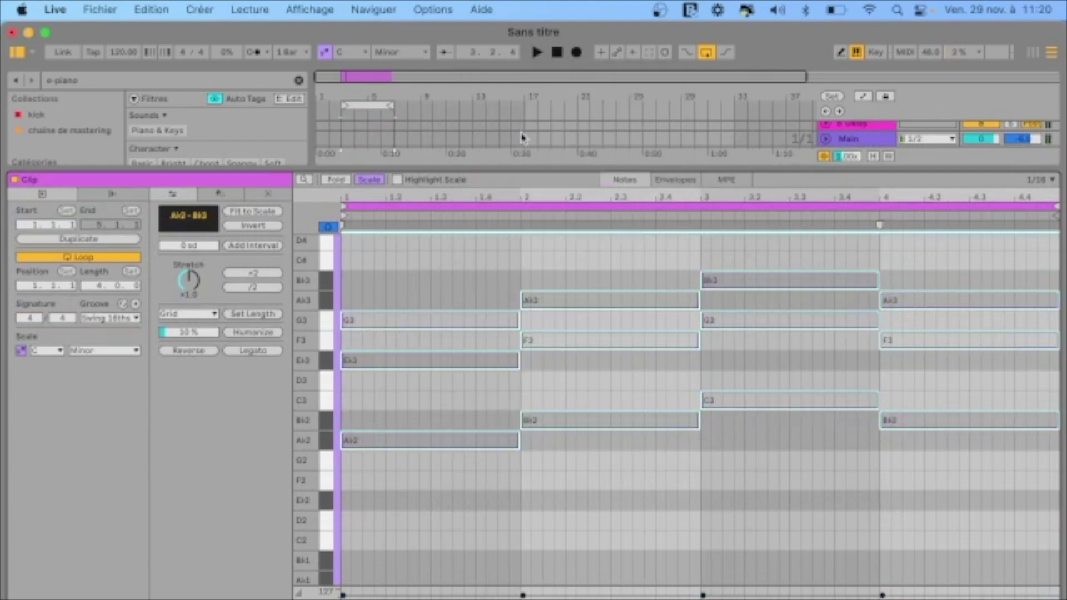
drag(532, 172, 552, 311)
drag(552, 391, 552, 447)
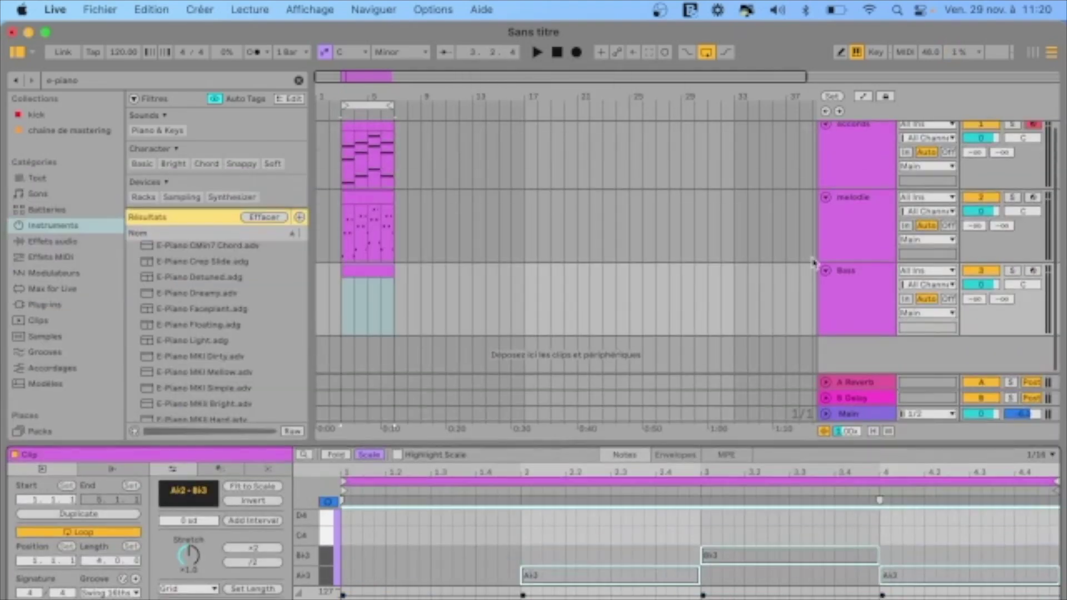
- Search the instruments for "bass analog" and load Analog 80 Bass.adv onto the Bass track
click(852, 300)
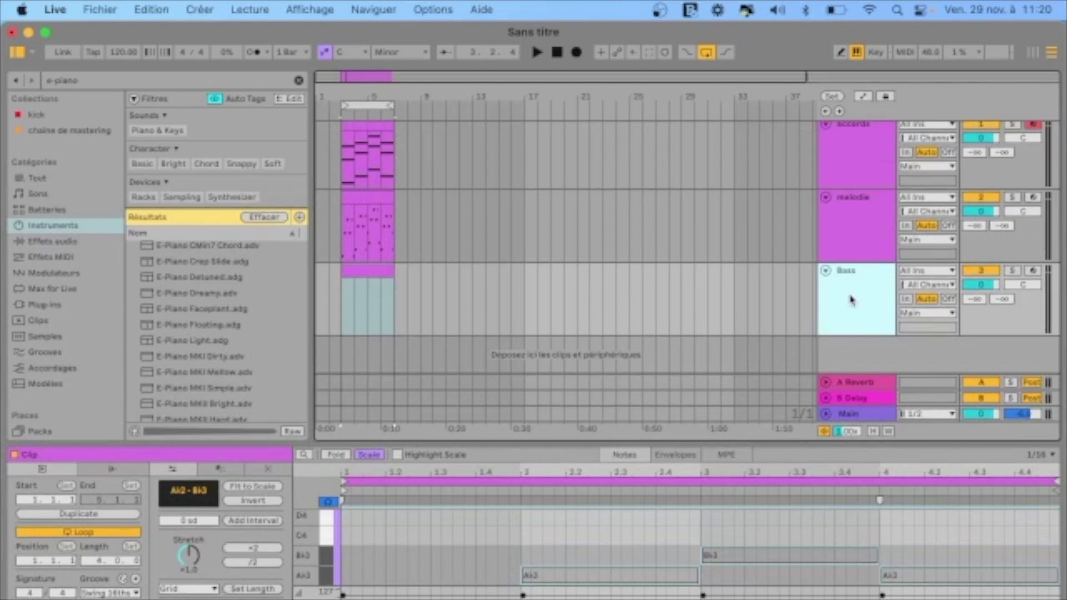
click(91, 84)
text(bass analog)
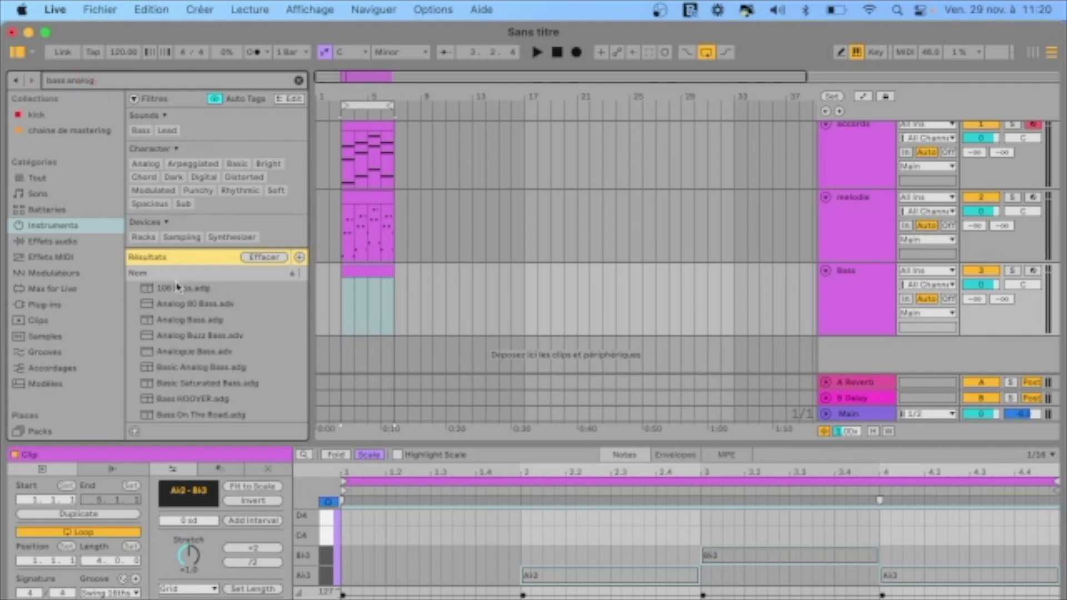
click(184, 305)
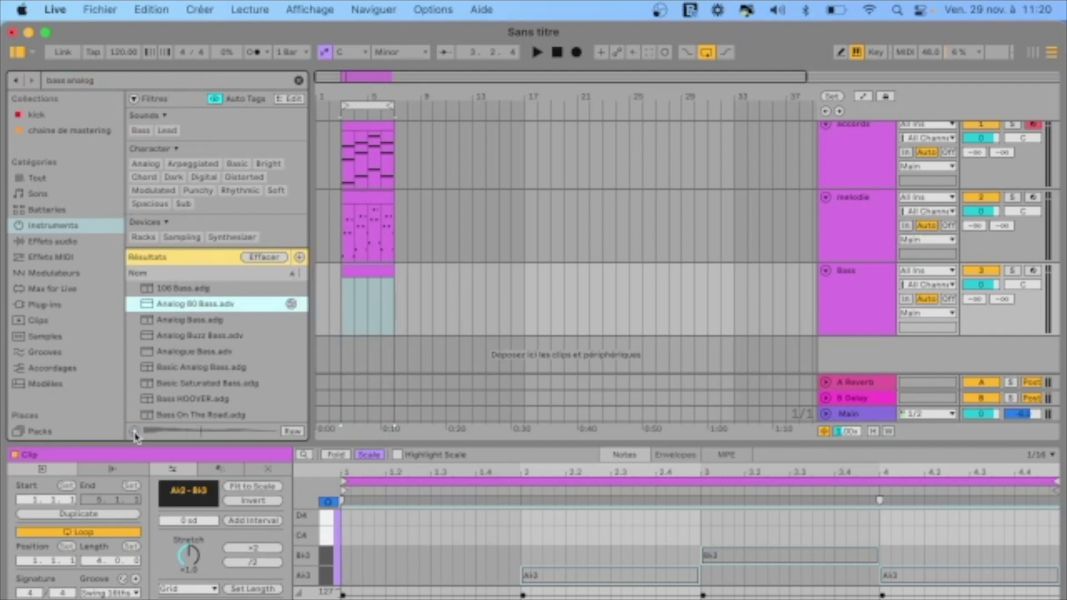
double_click(180, 307)
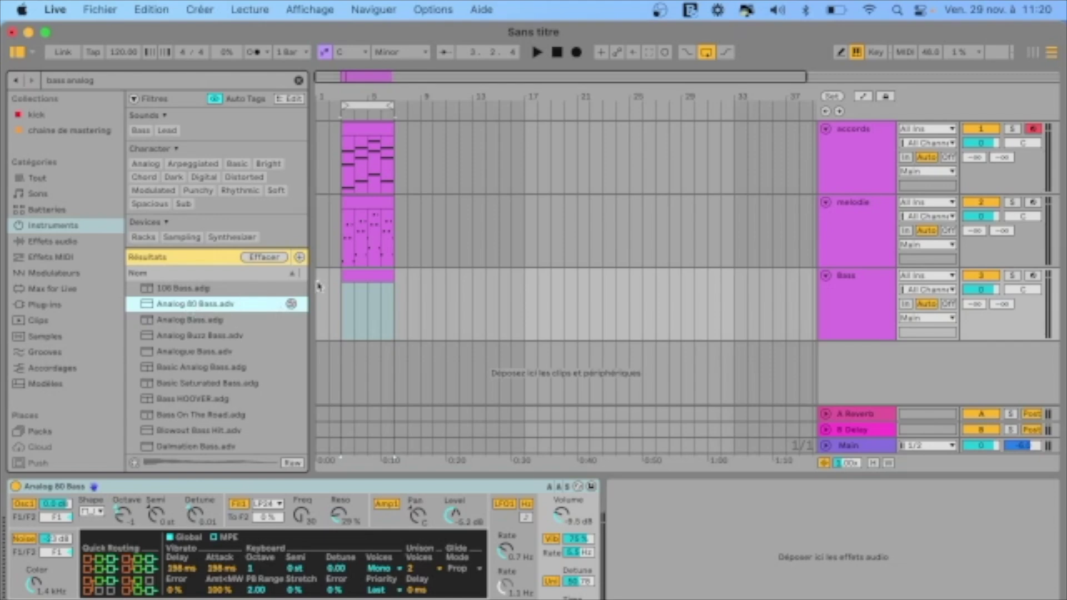
- Fill bar 1 of the Bass clip with three A♭1 notes lasting six, six and four sixteenths, and play them back
double_click(363, 276)
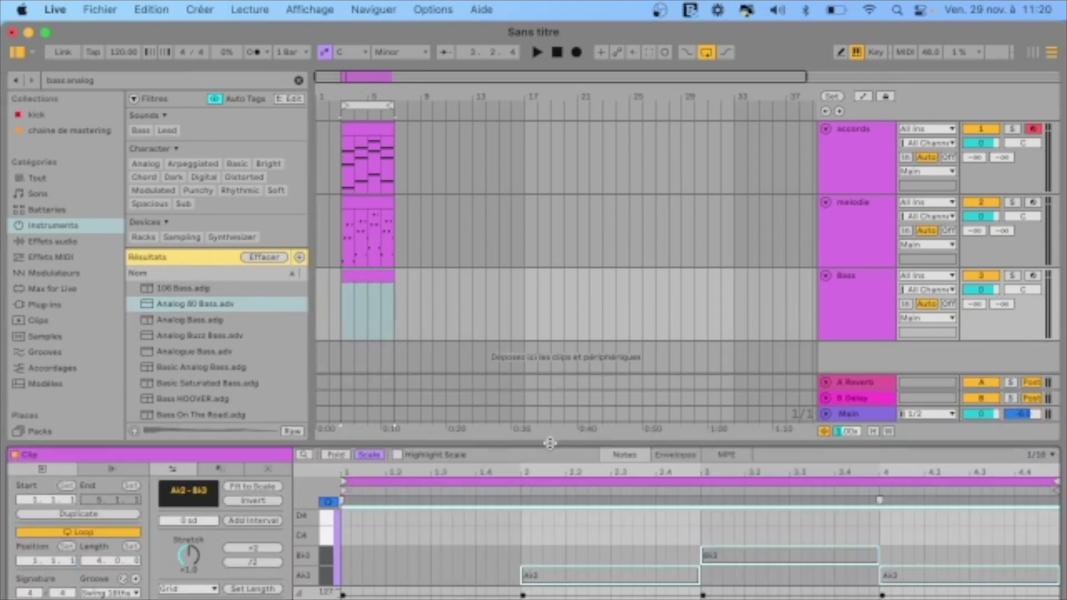
drag(549, 441, 538, 149)
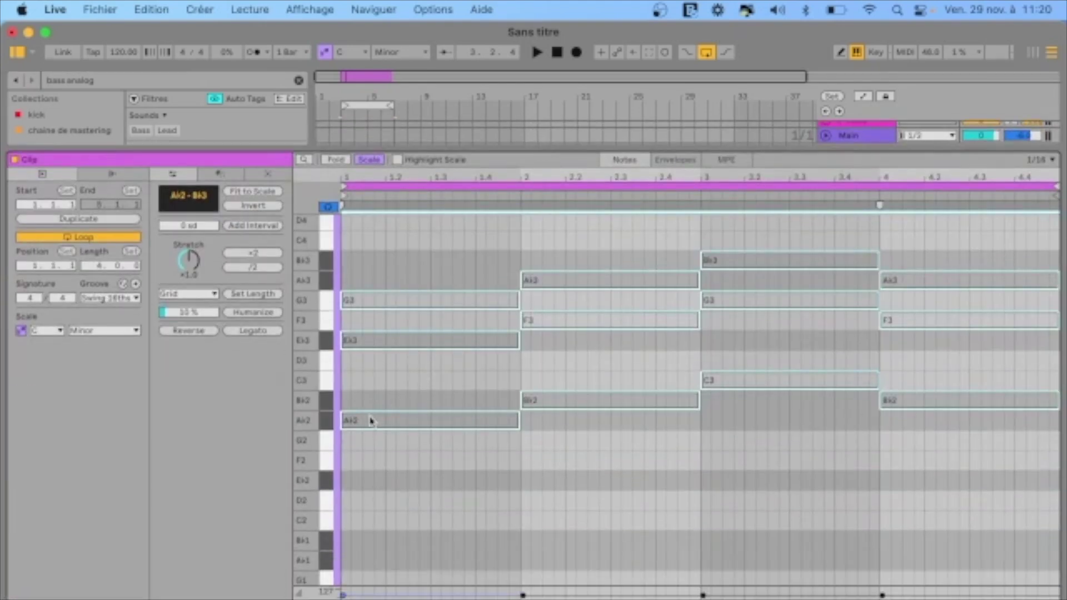
scroll(370, 423, down, 3)
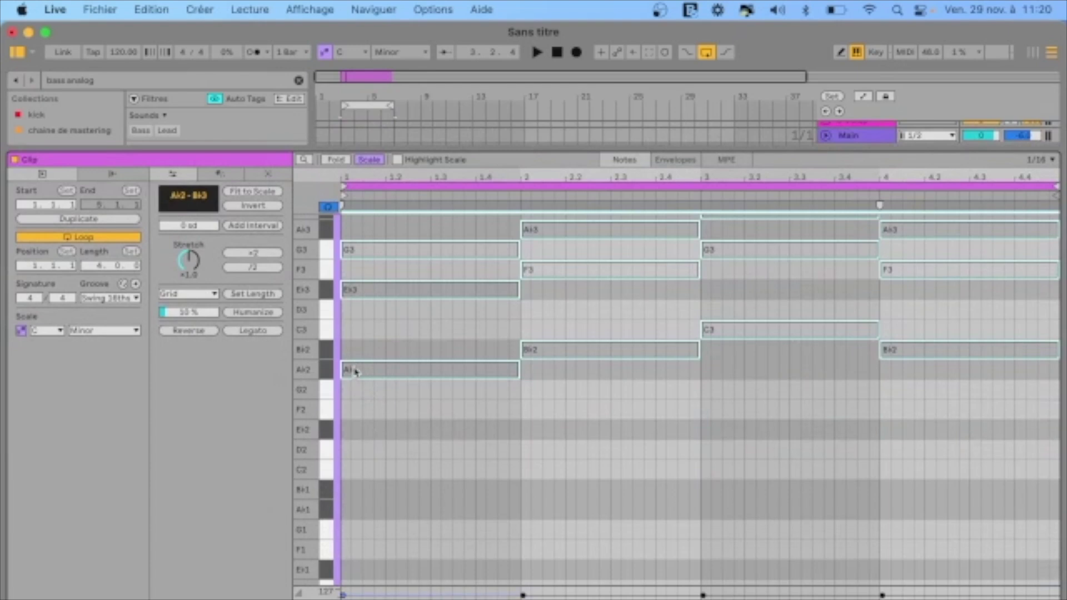
click(343, 518)
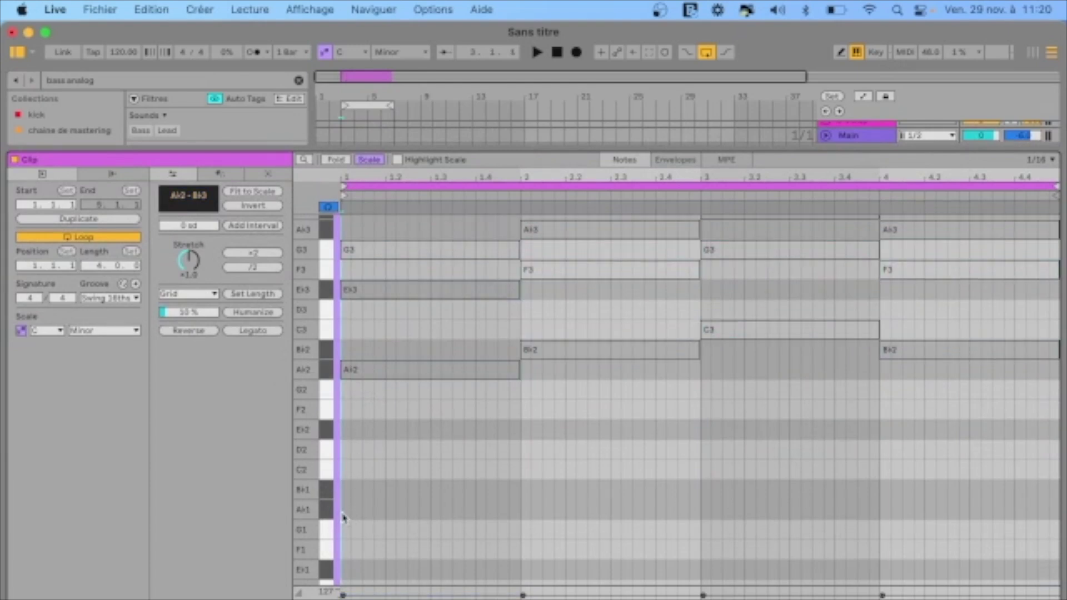
double_click(344, 515)
drag(348, 509, 520, 510)
right_click(394, 511)
click(389, 517)
key(space)
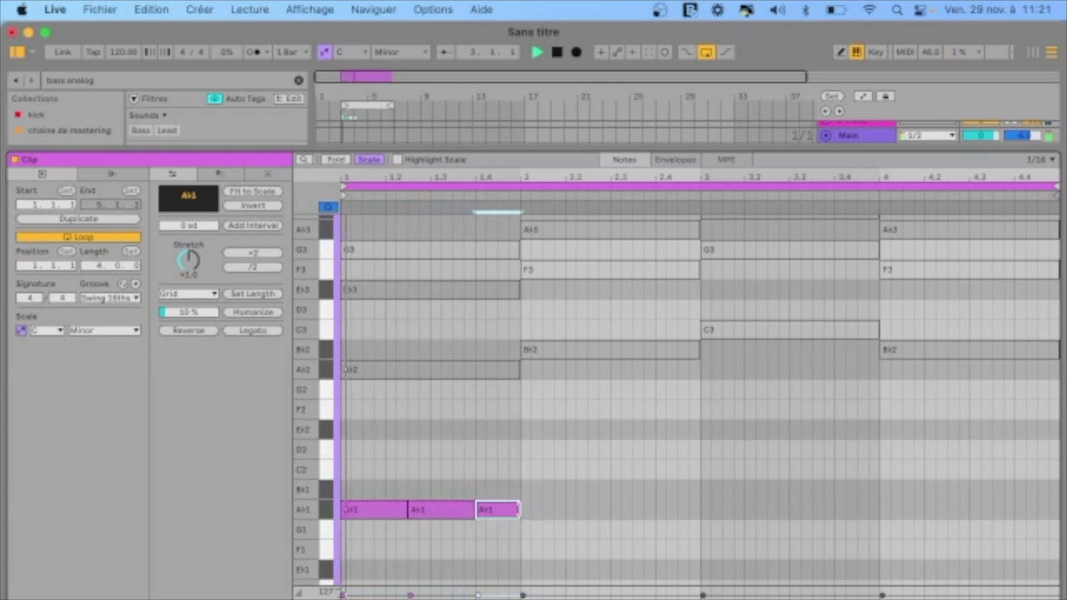
key(space)
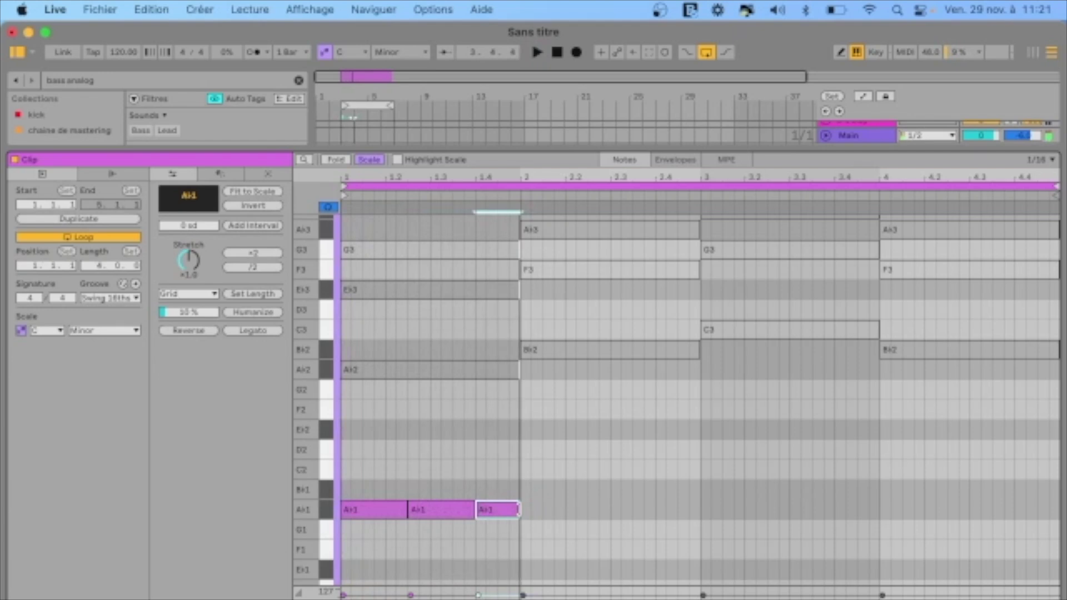
- Try shortening bar 1's first A♭1 to four sixteenths with a one-sixteenth A♭1 after it, and undo the trial
click(538, 515)
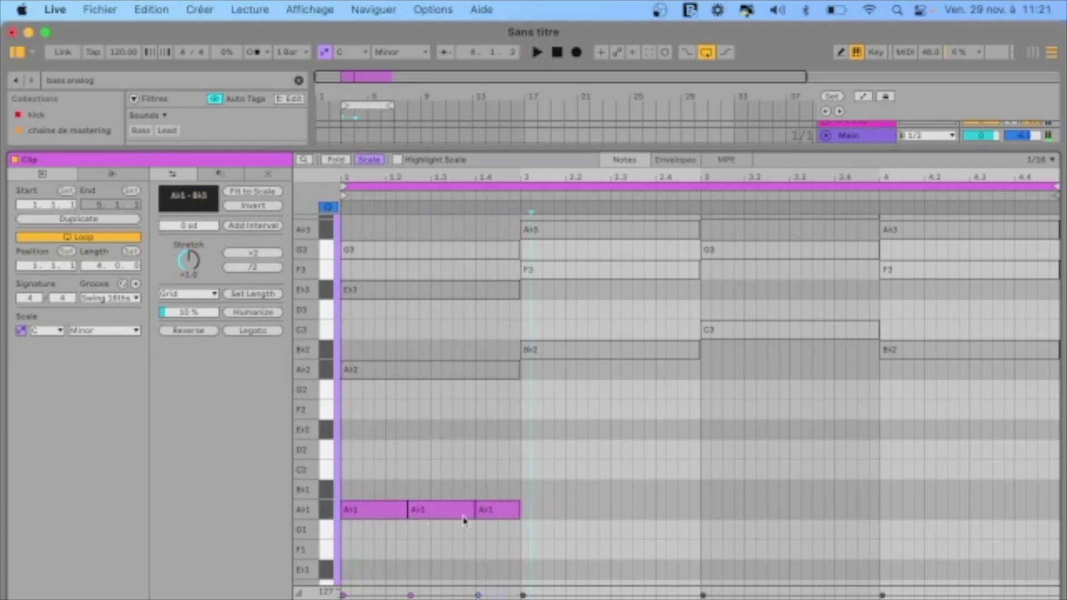
mouse_move(404, 509)
mouse_down()
mouse_move(385, 510)
mouse_move(406, 510)
mouse_up()
double_click(391, 510)
key(space)
key(space)
key(super+z)
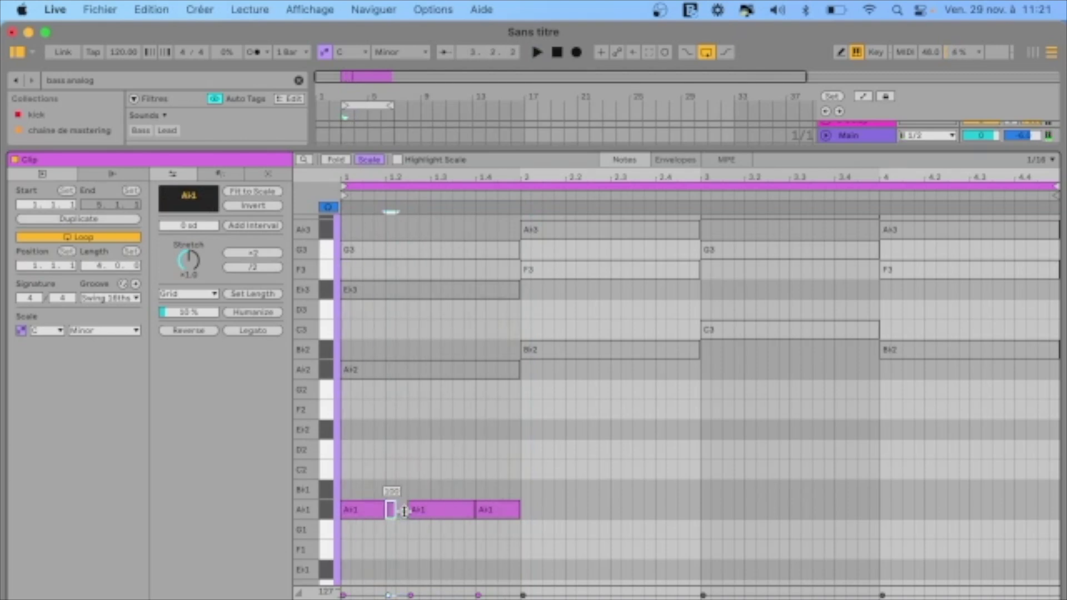
key(super+z)
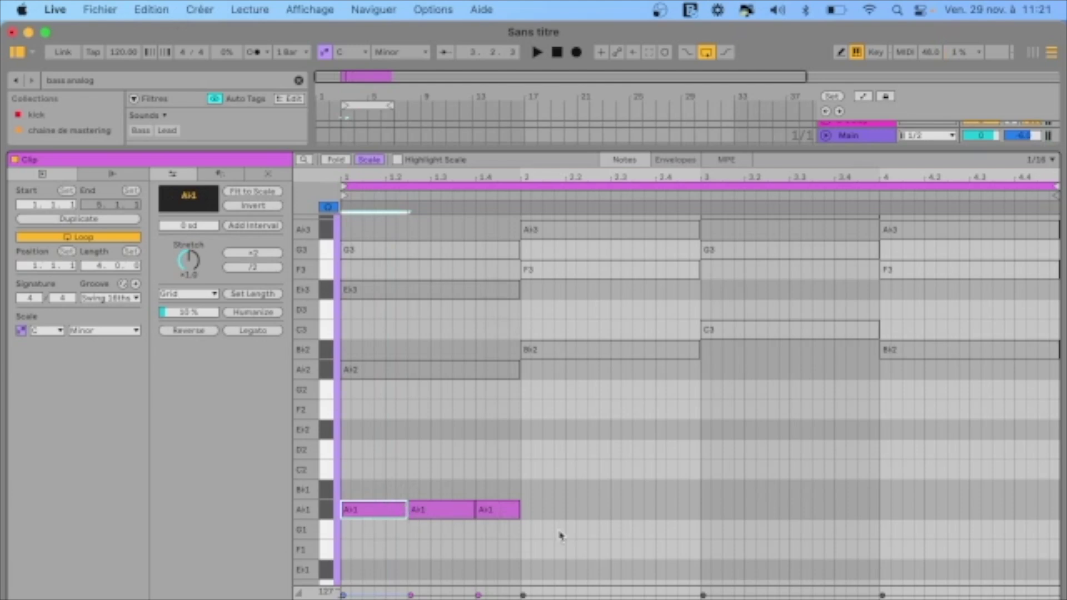
- Copy bar 1's three-note bass pattern to bar 2 on B♭1, bar 3 on C2 and bar 4 on B♭1, and play it back
click(547, 515)
drag(547, 515, 362, 514)
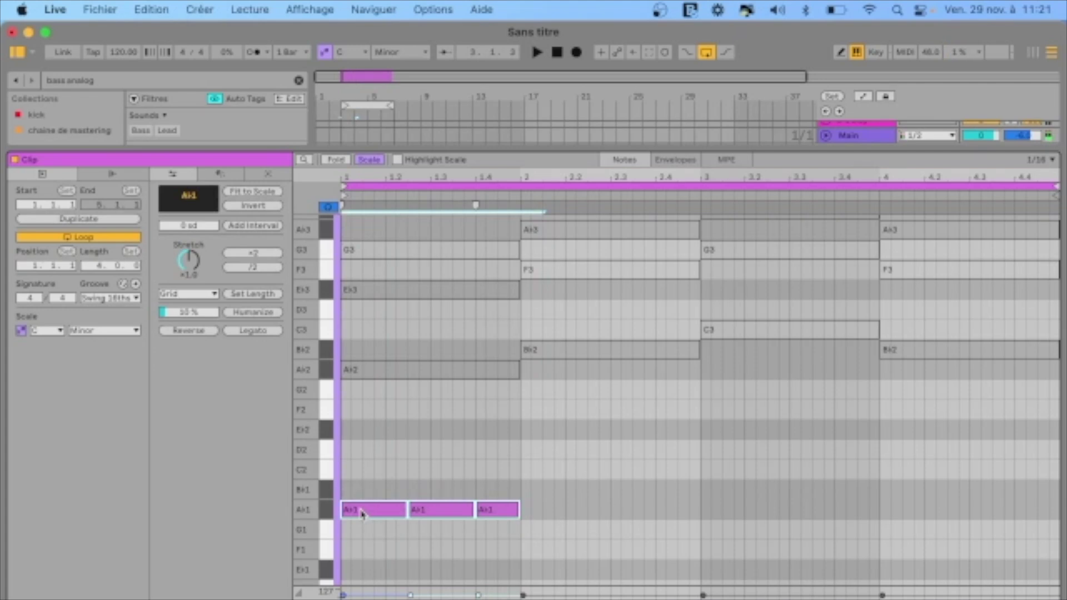
drag(363, 514, 542, 492)
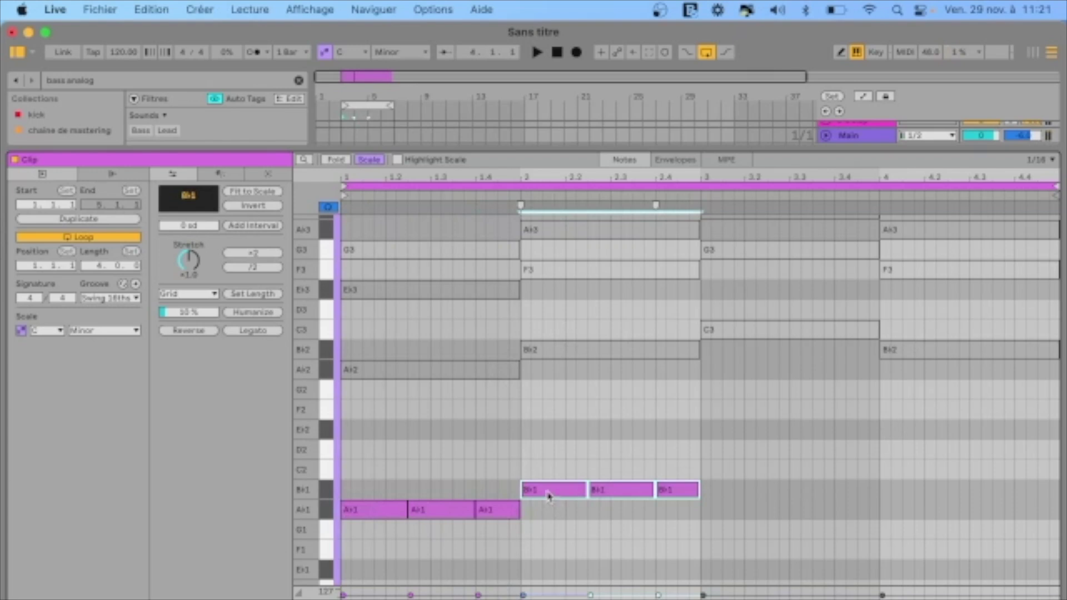
drag(548, 496, 900, 489)
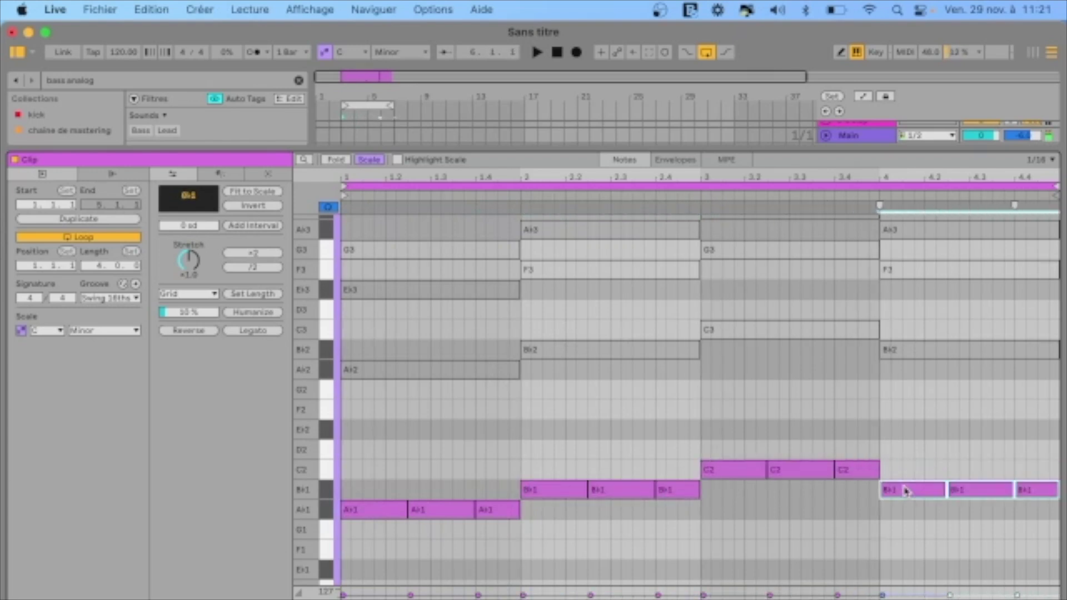
click(530, 538)
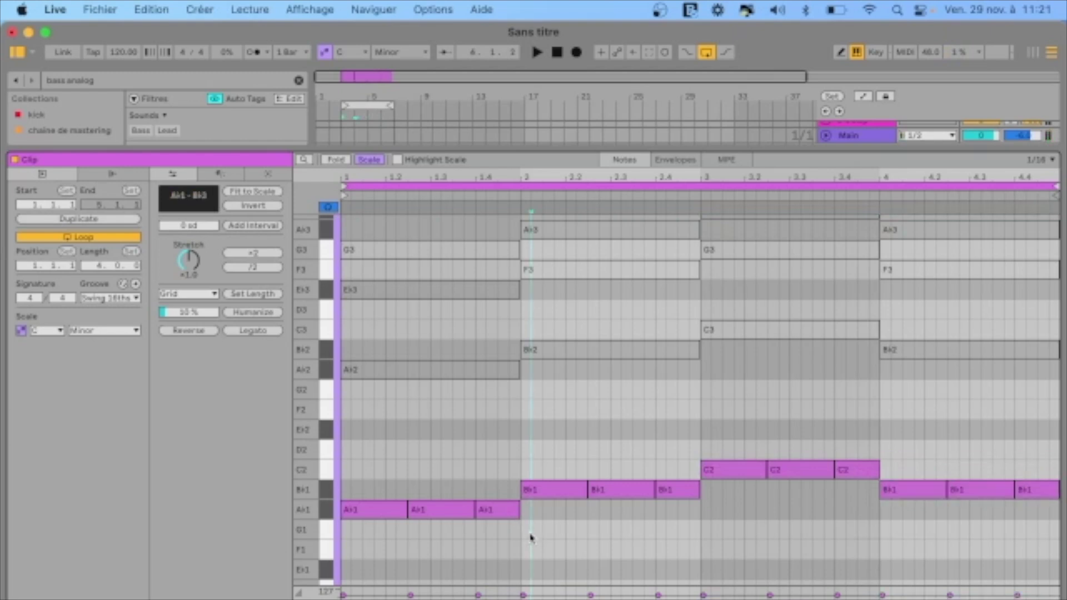
key(space)
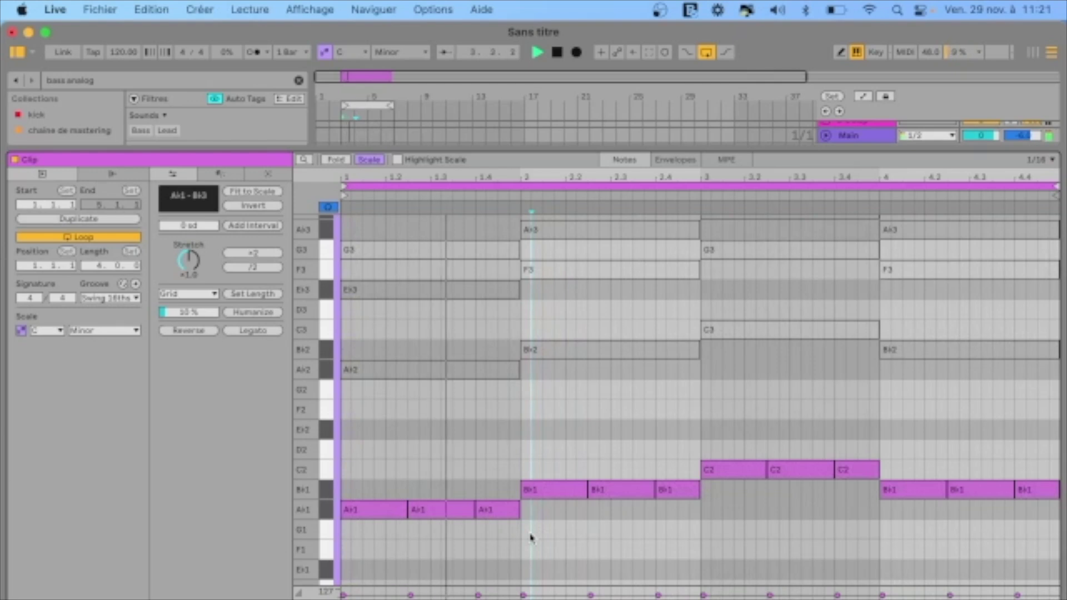
key(space)
- Replace the final B♭1 in bars 2 and 4 with two B♭1 notes of two sixteenths each, playing back the change
click(497, 511)
click(694, 490)
mouse_move(697, 489)
mouse_down()
mouse_move(675, 491)
mouse_move(689, 495)
mouse_up()
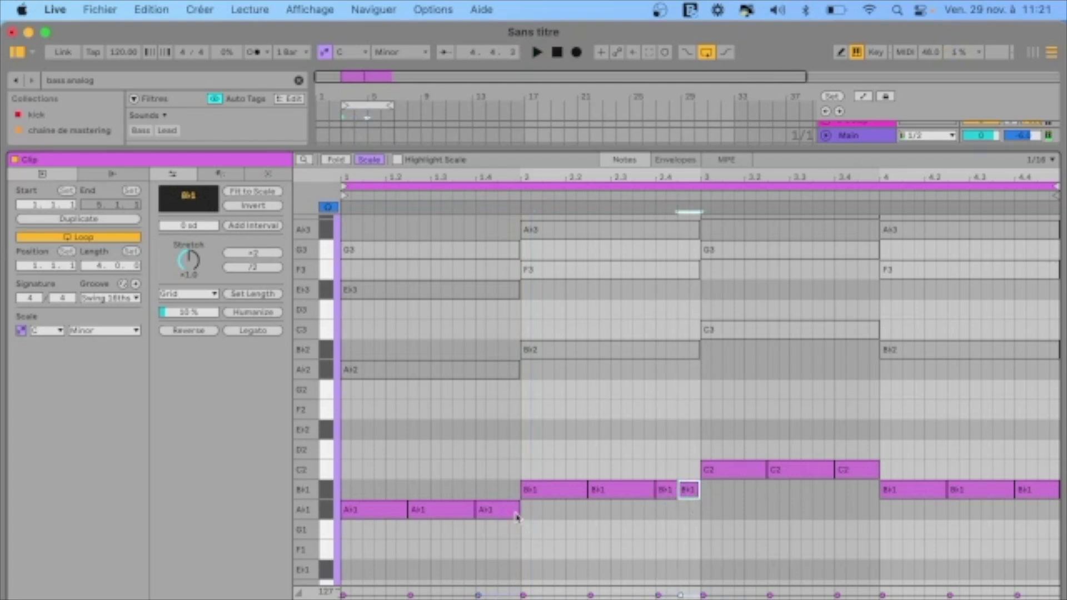
key(space)
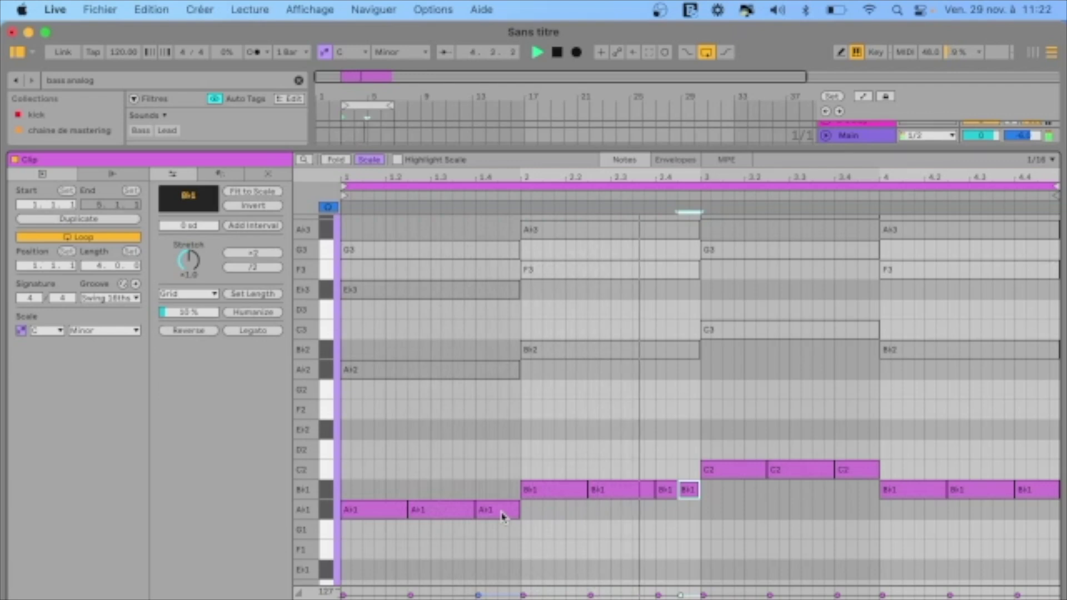
key(space)
drag(1054, 489, 1026, 492)
double_click(1046, 491)
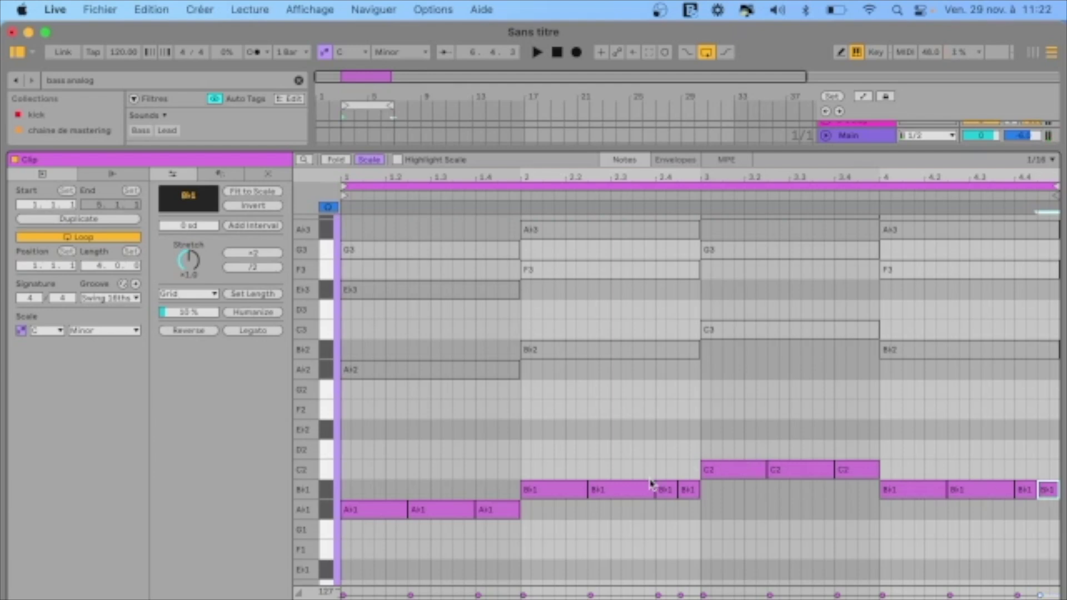
- Raise bar 1's last A♭1 to E♭2 and bar 2's third B♭1 to F2
click(666, 490)
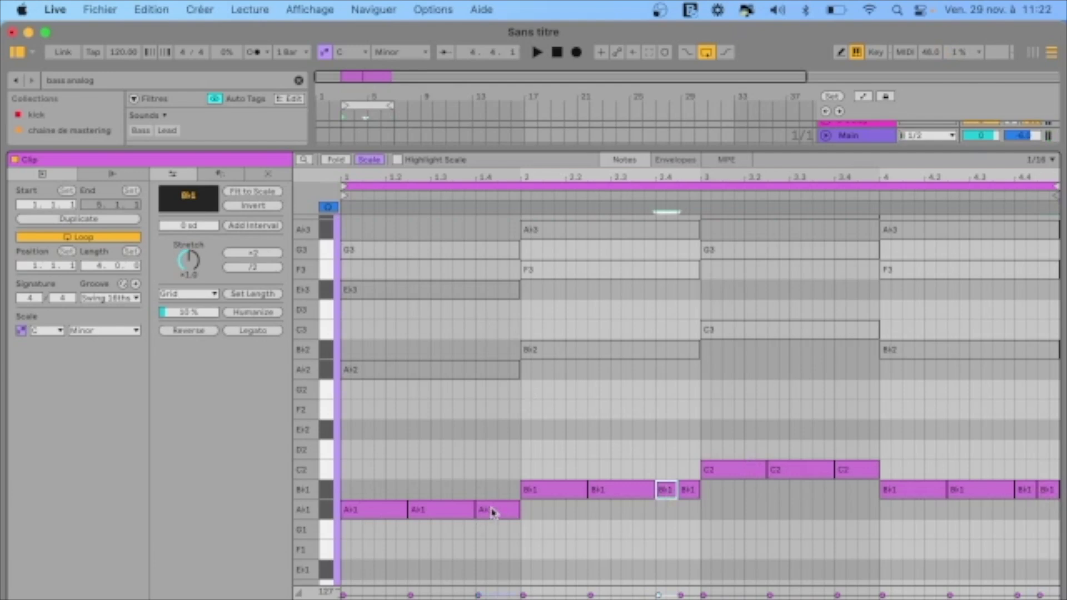
drag(492, 512, 485, 431)
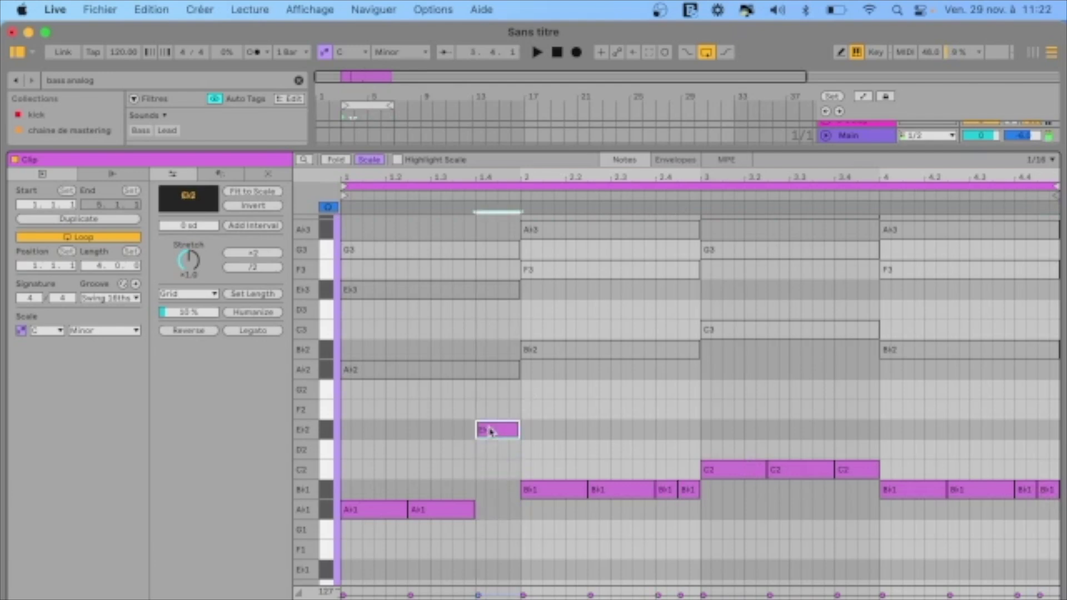
click(667, 492)
key(space)
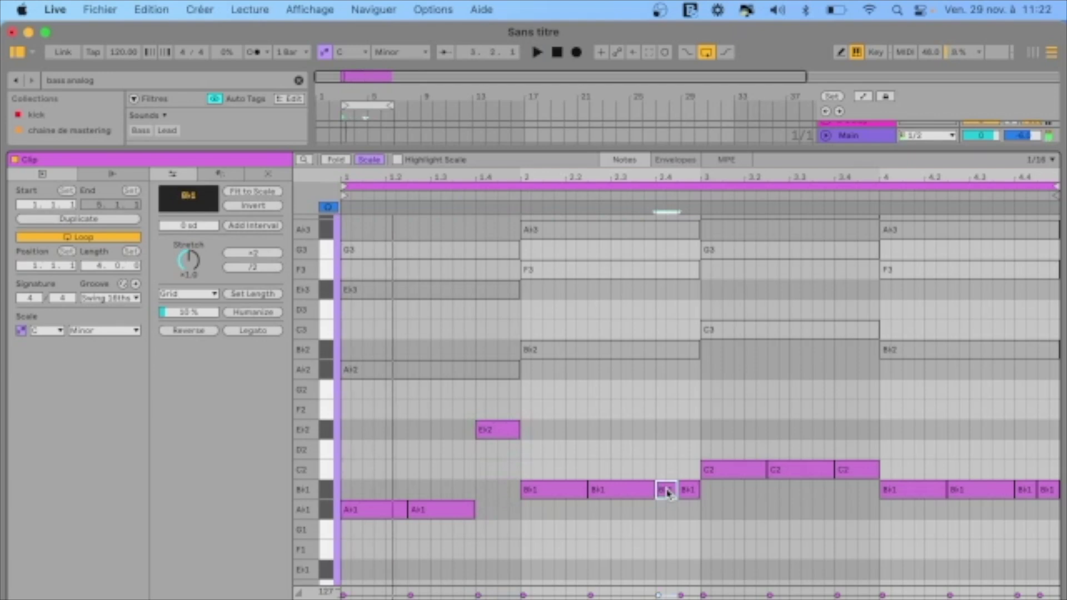
drag(669, 492, 668, 412)
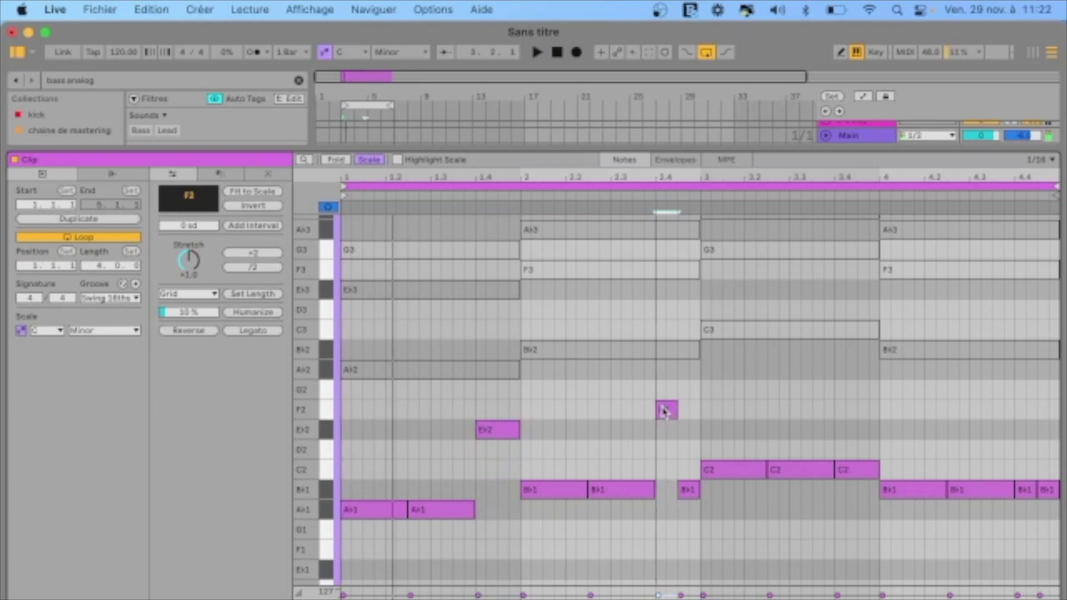
- Raise bar 3's last C2 to G2 and bar 4's third B♭1 to F2, play back the bass line, and close the note editor
click(856, 469)
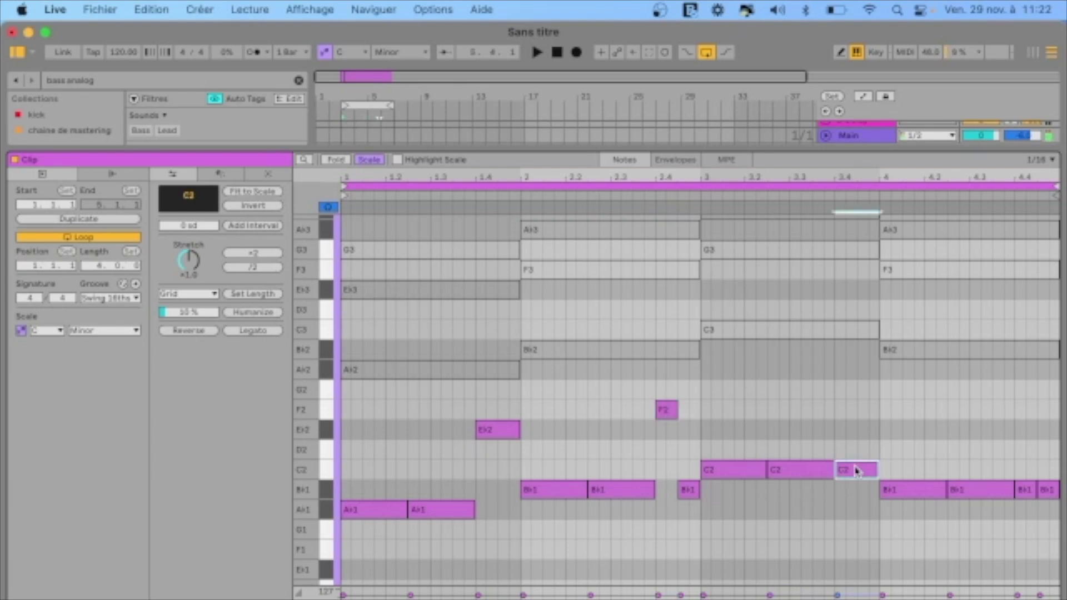
drag(858, 471, 849, 395)
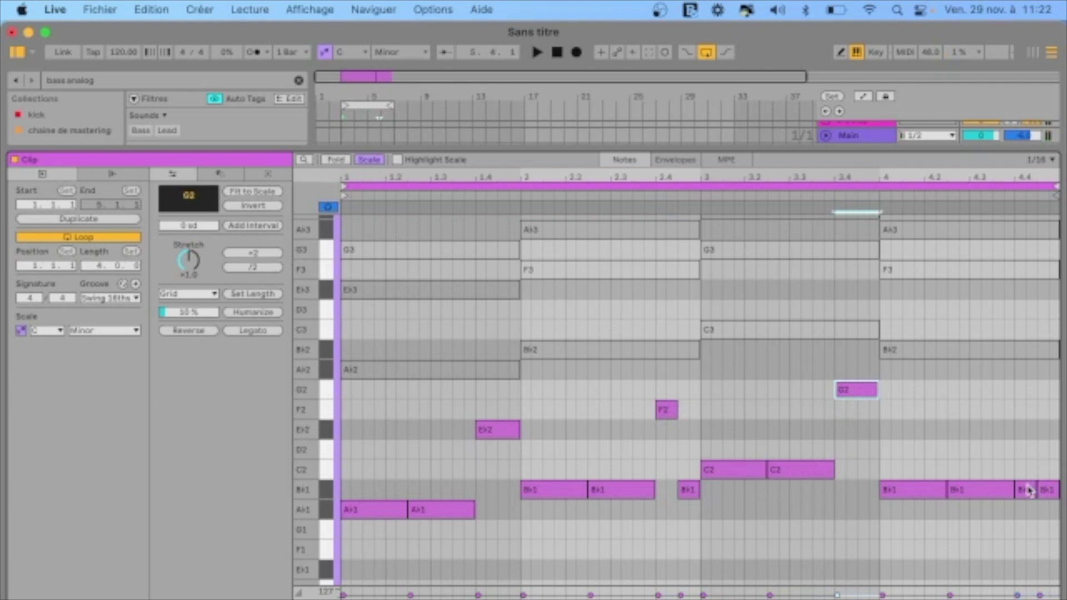
drag(1027, 490, 1024, 410)
key(space)
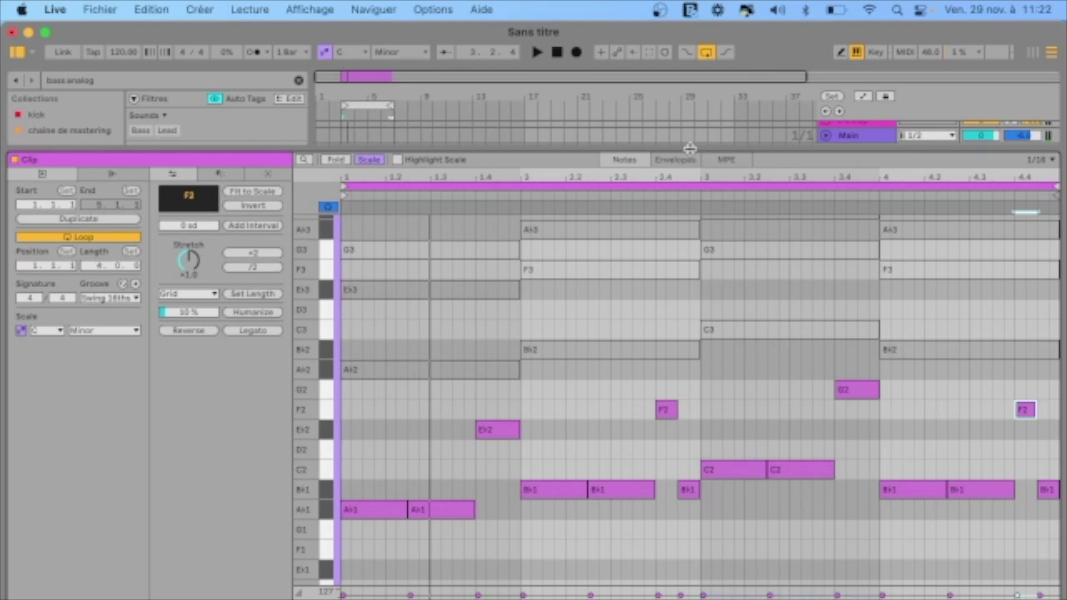
drag(690, 148, 779, 558)
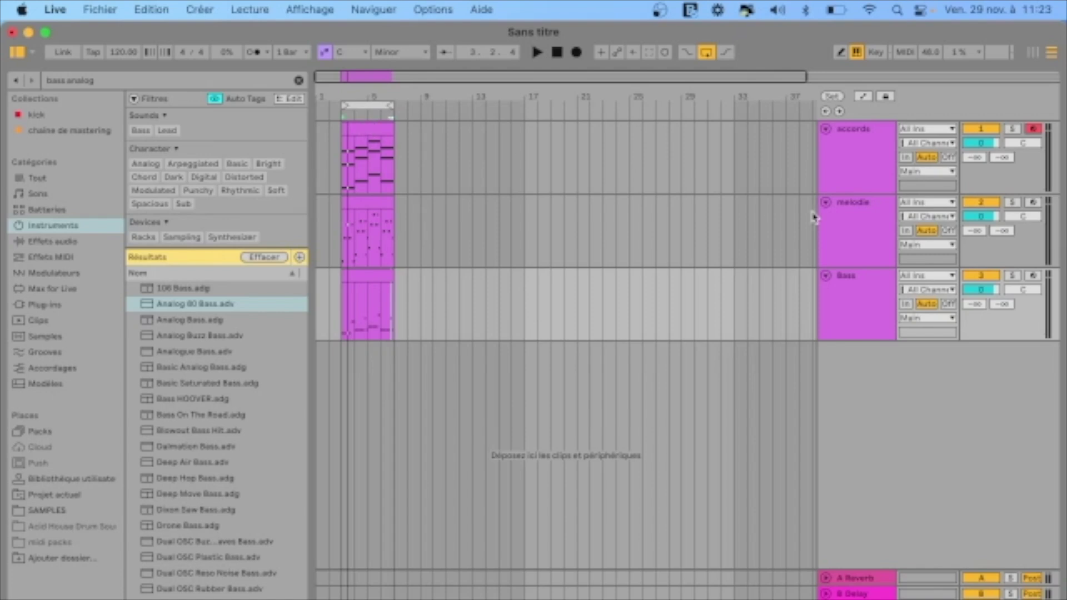
- Duplicate the accords track and rename the copy Nappes
click(864, 172)
right_click(864, 171)
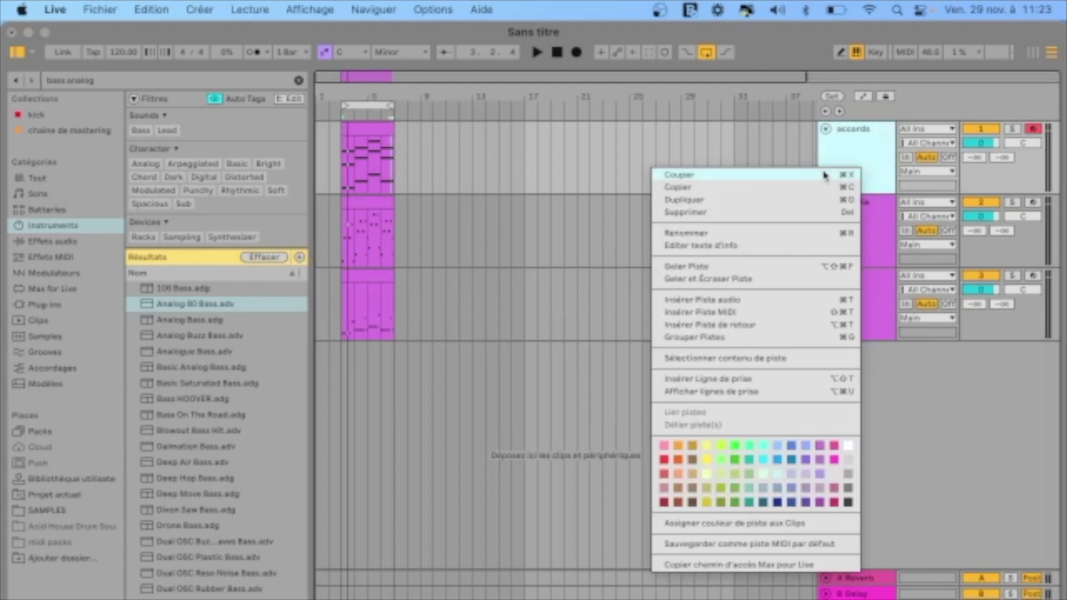
click(743, 205)
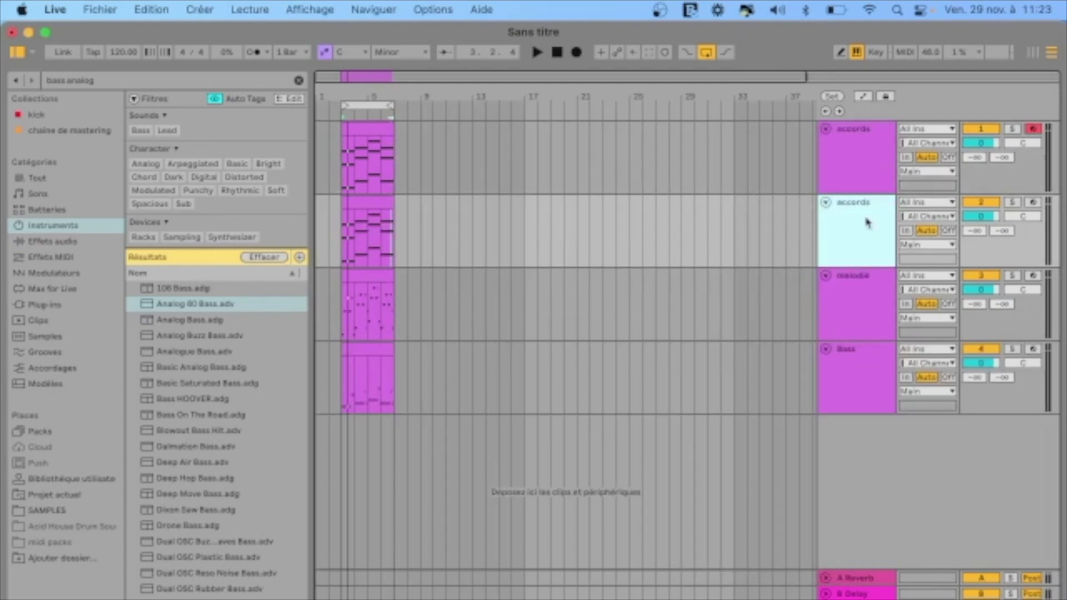
right_click(869, 223)
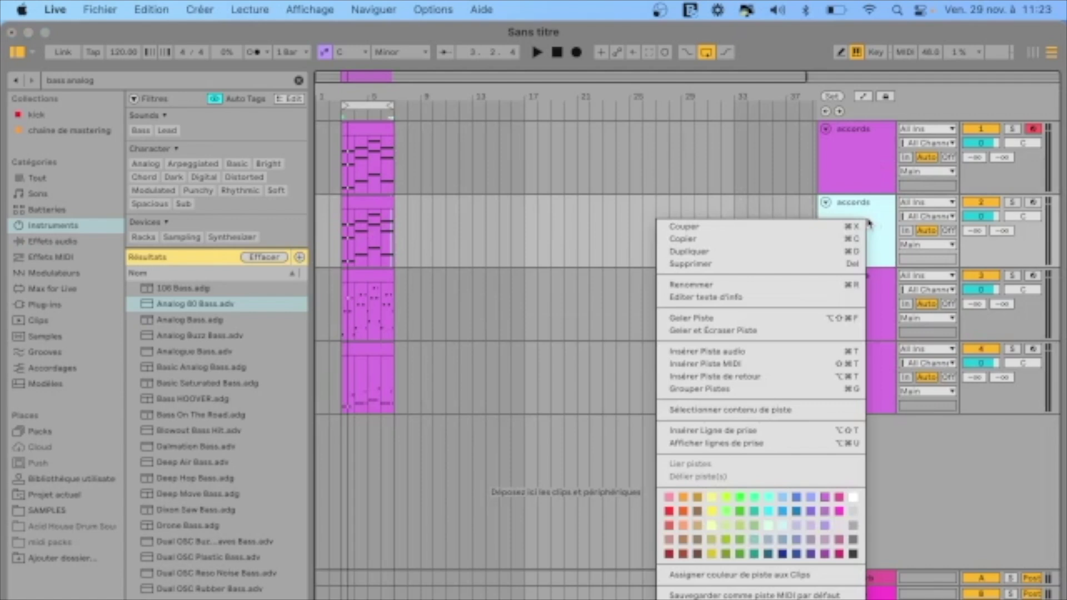
click(881, 215)
key(super+r)
text(Nappes)
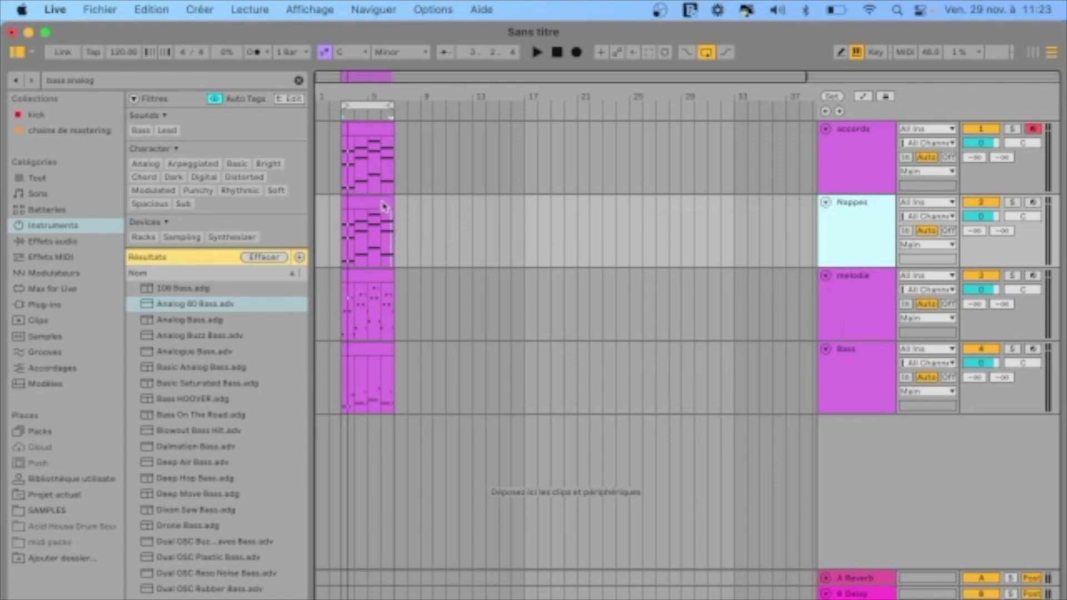
- Deactivate all the chord notes in the Nappes clip to keep them as a guide
double_click(370, 205)
drag(449, 459, 431, 165)
scroll(406, 255, down, 10)
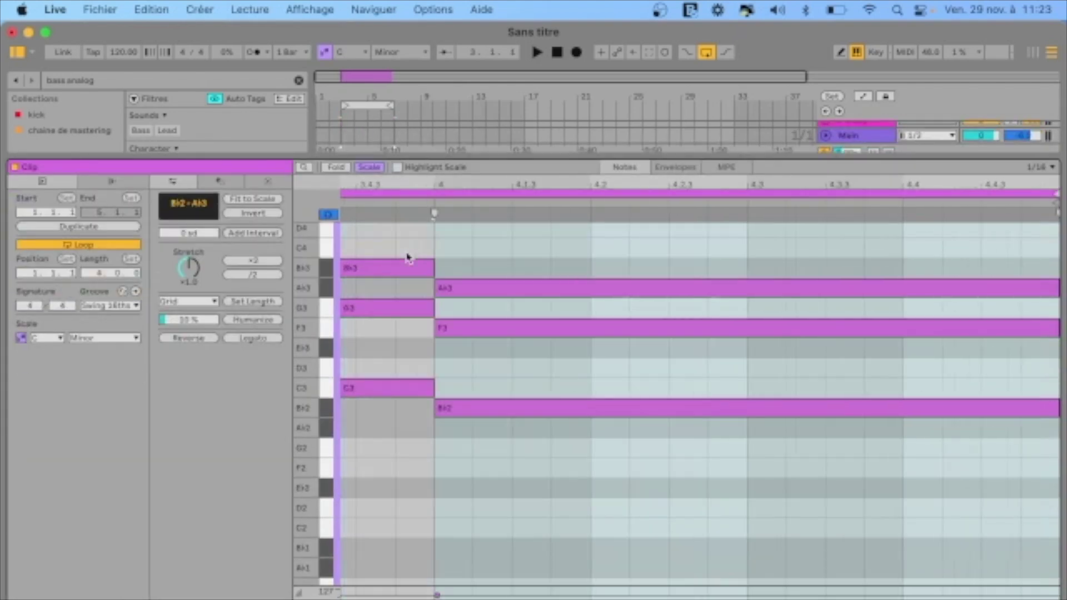
click(421, 261)
drag(420, 261, 969, 471)
right_click(470, 431)
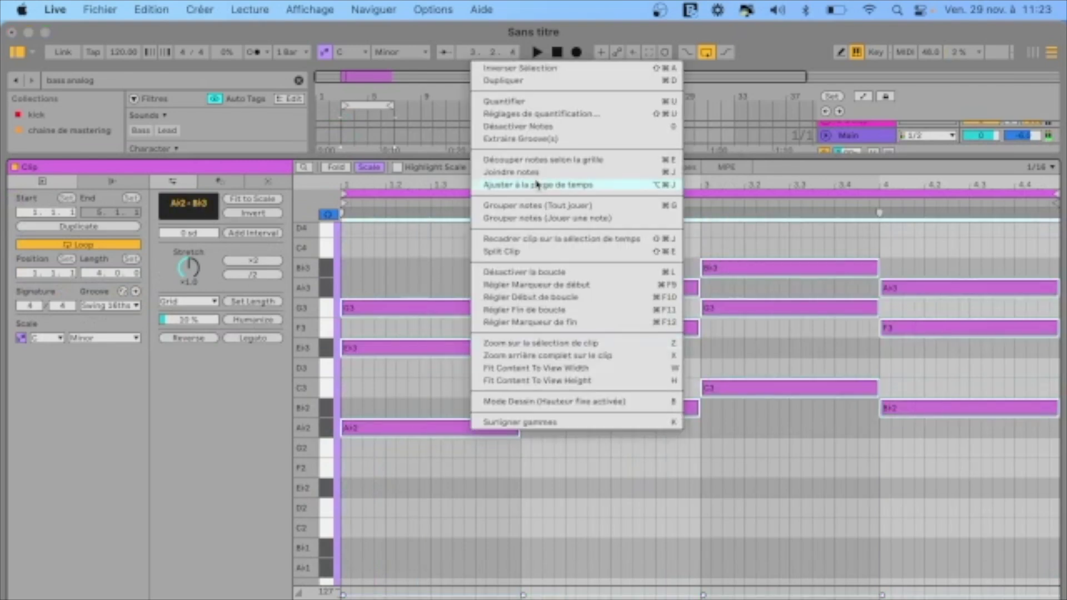
click(518, 127)
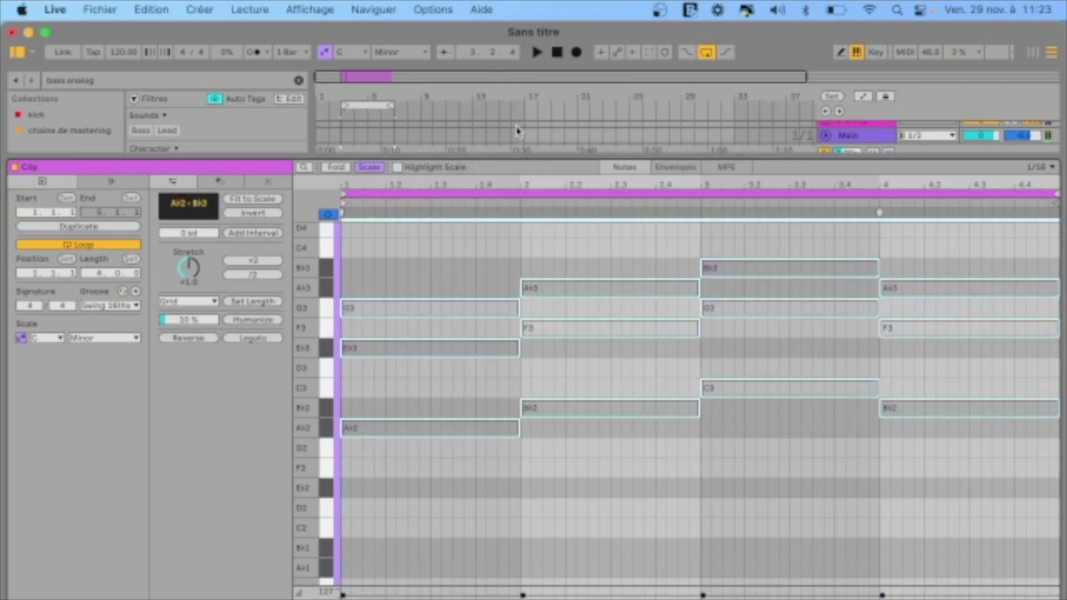
double_click(529, 171)
click(855, 170)
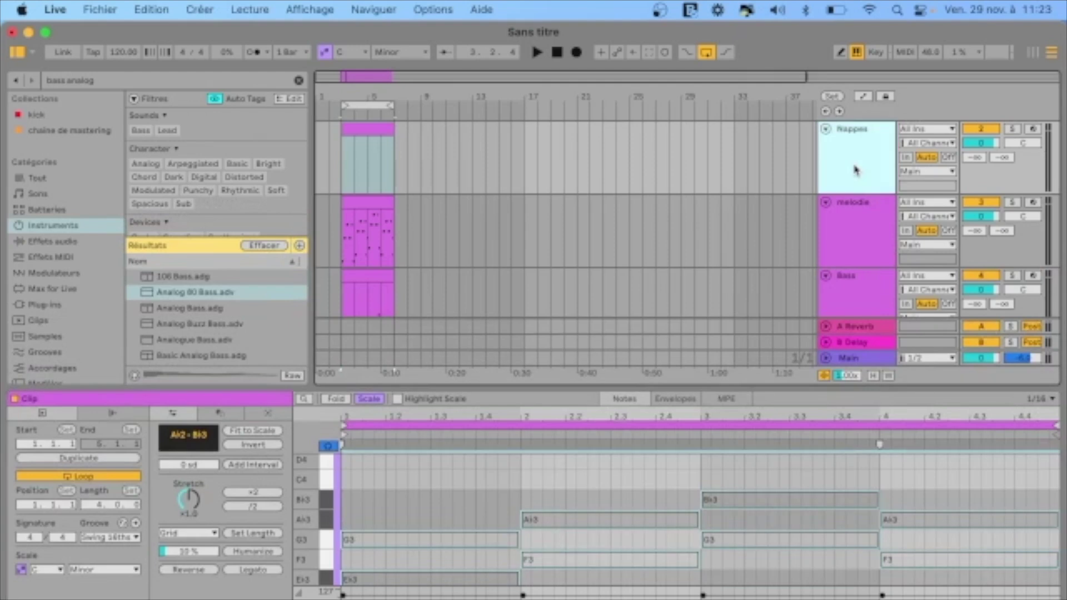
key(super+z)
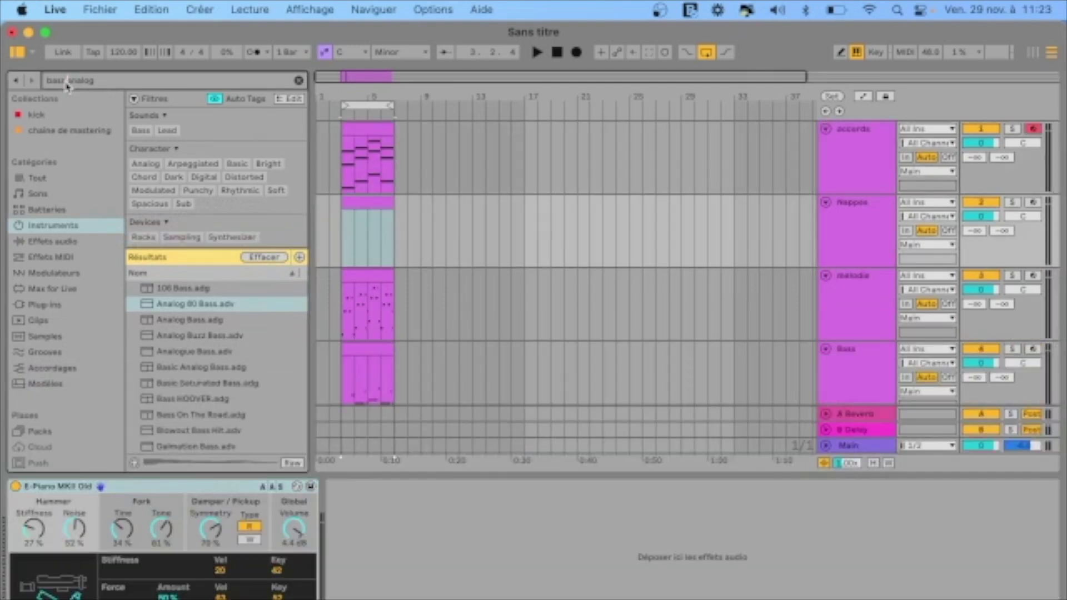
- Search the instrument library for "pad analog"
key(BackSpace)
key(BackSpace)
key(BackSpace)
key(BackSpace)
key(BackSpace)
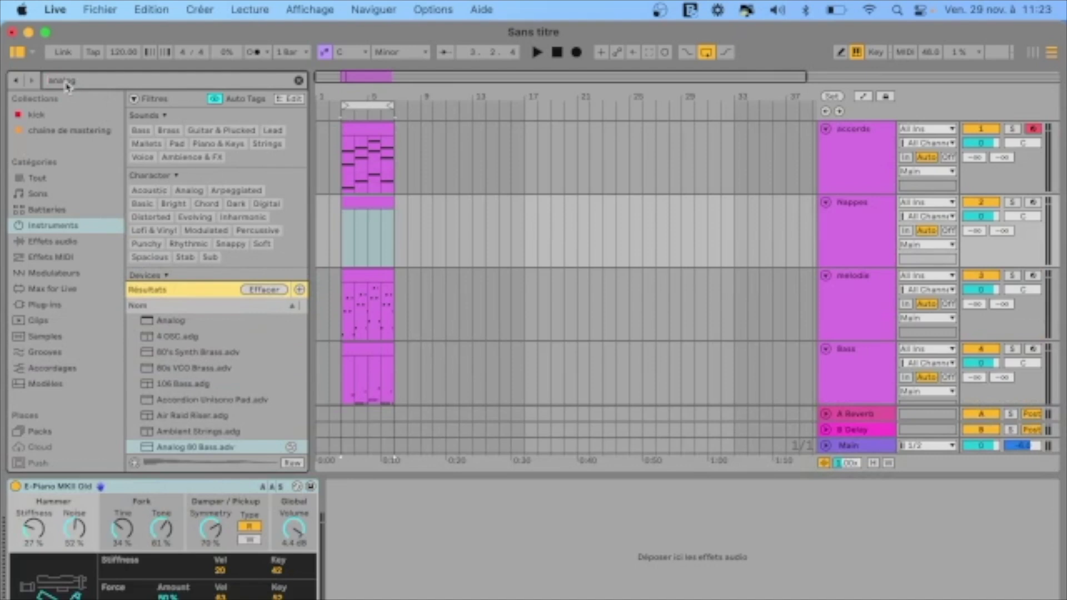
text(pad)
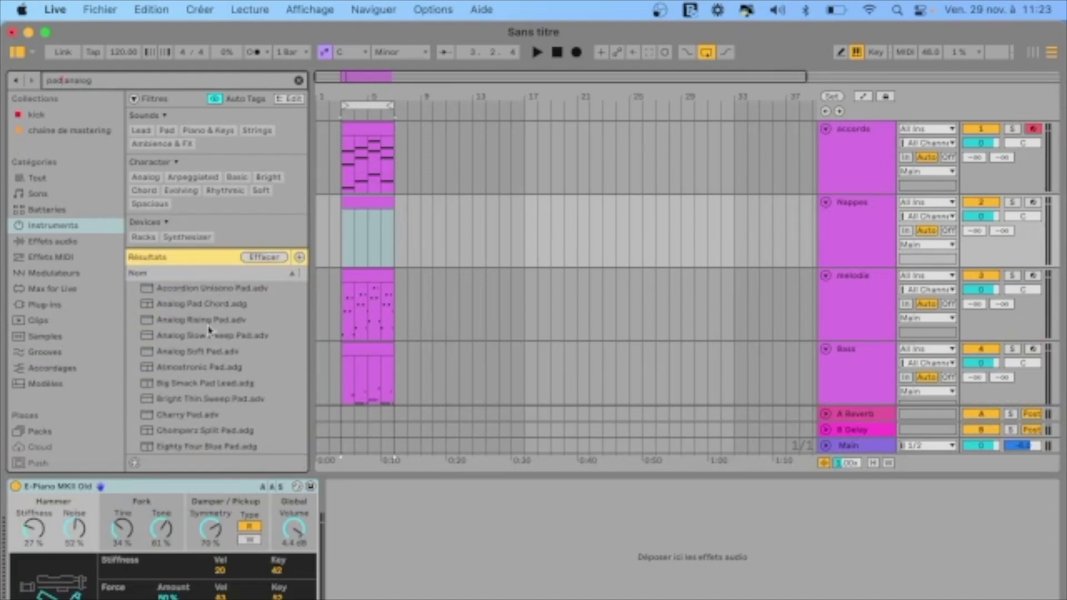
- Audition the analog pad presets and load Analog Soft Pad onto the Nappes track
click(189, 290)
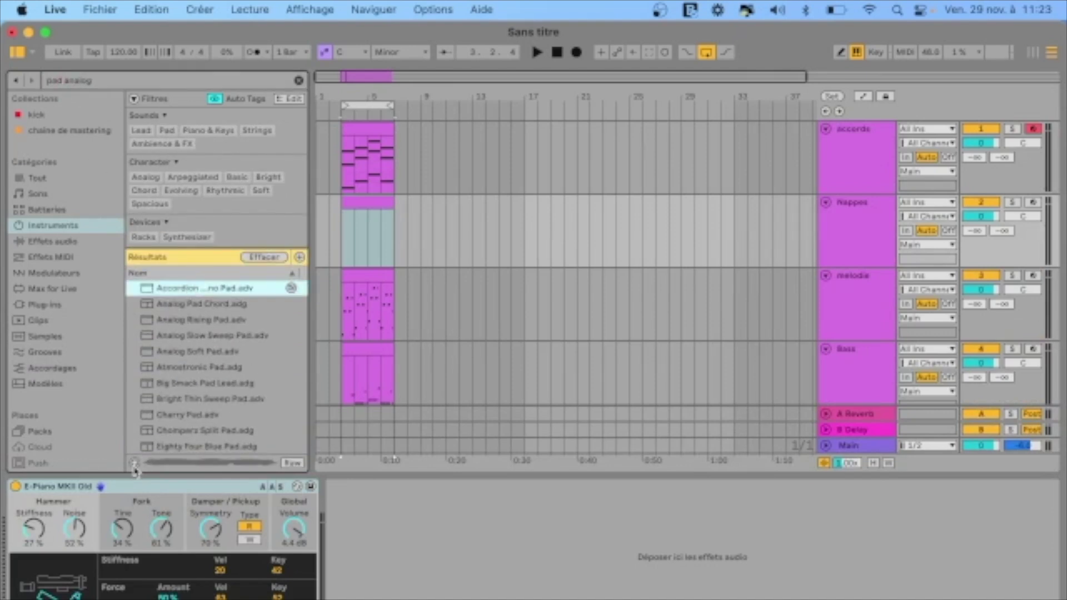
click(188, 305)
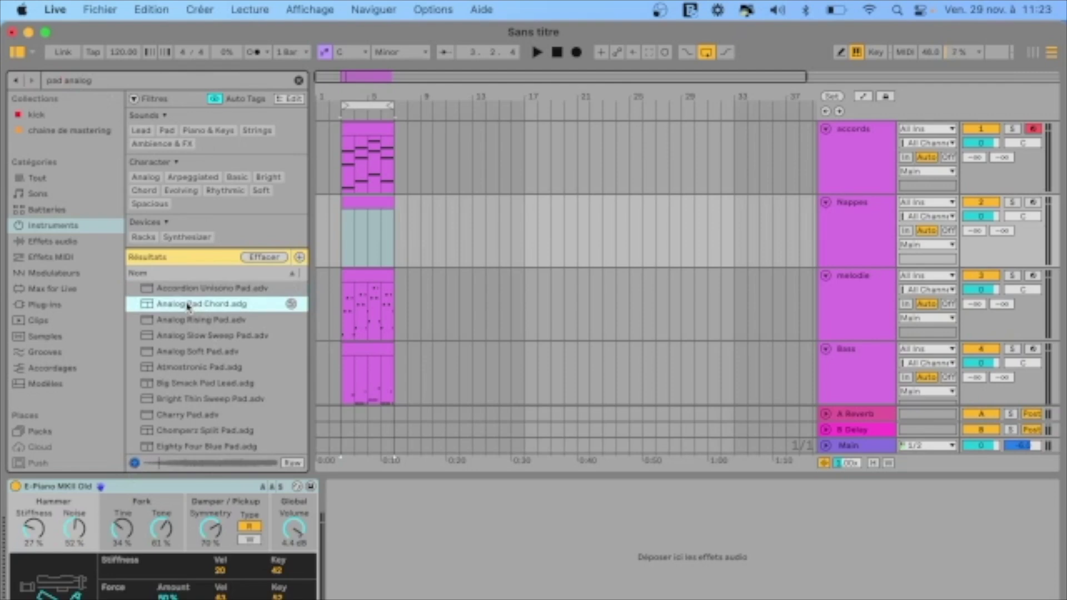
click(190, 320)
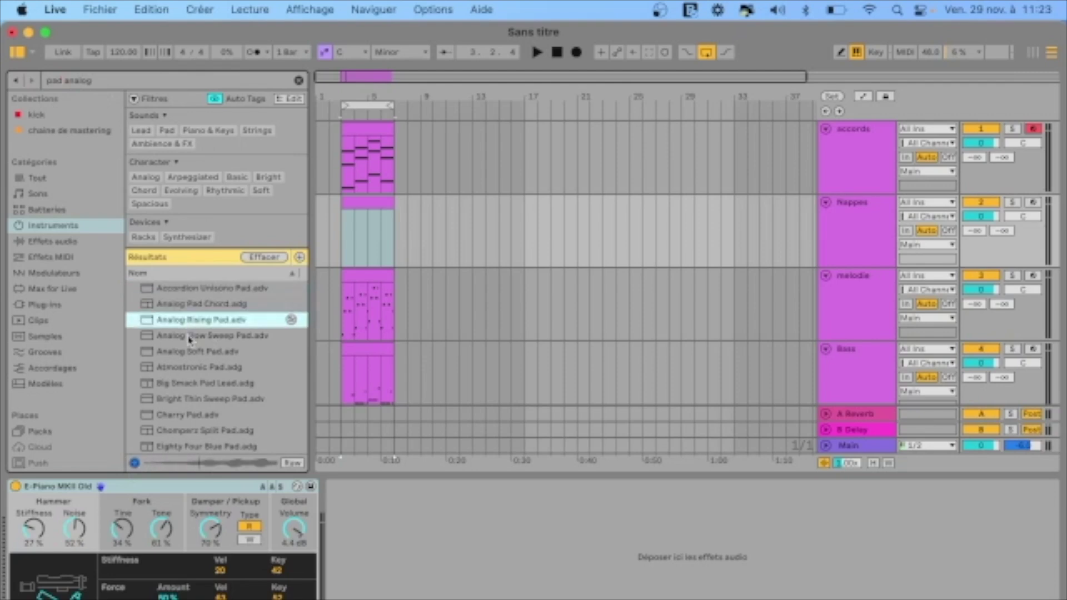
click(189, 336)
click(189, 353)
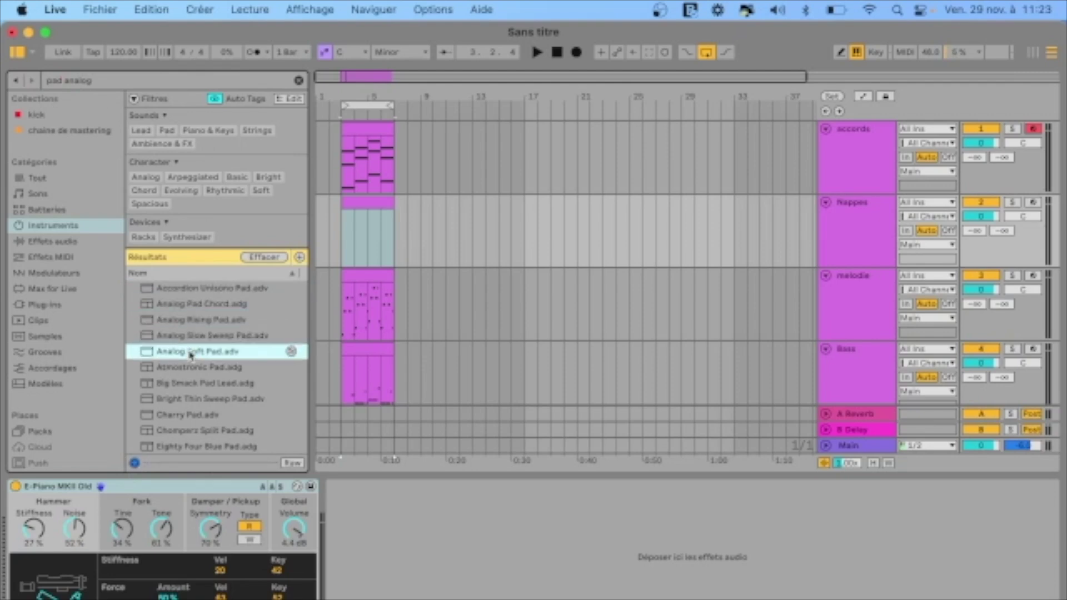
click(186, 305)
click(186, 336)
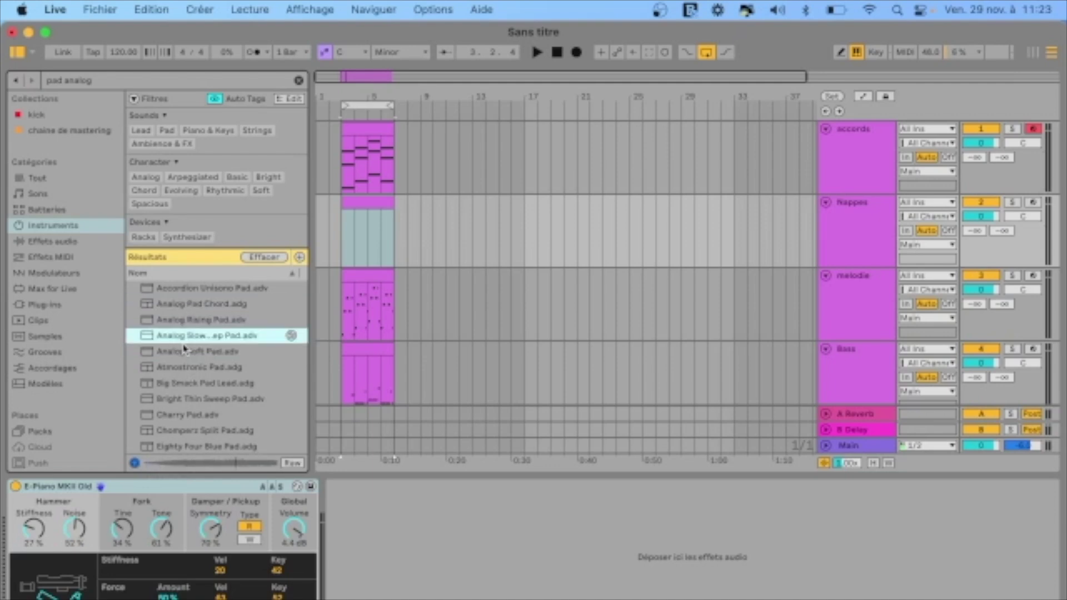
click(184, 357)
double_click(184, 354)
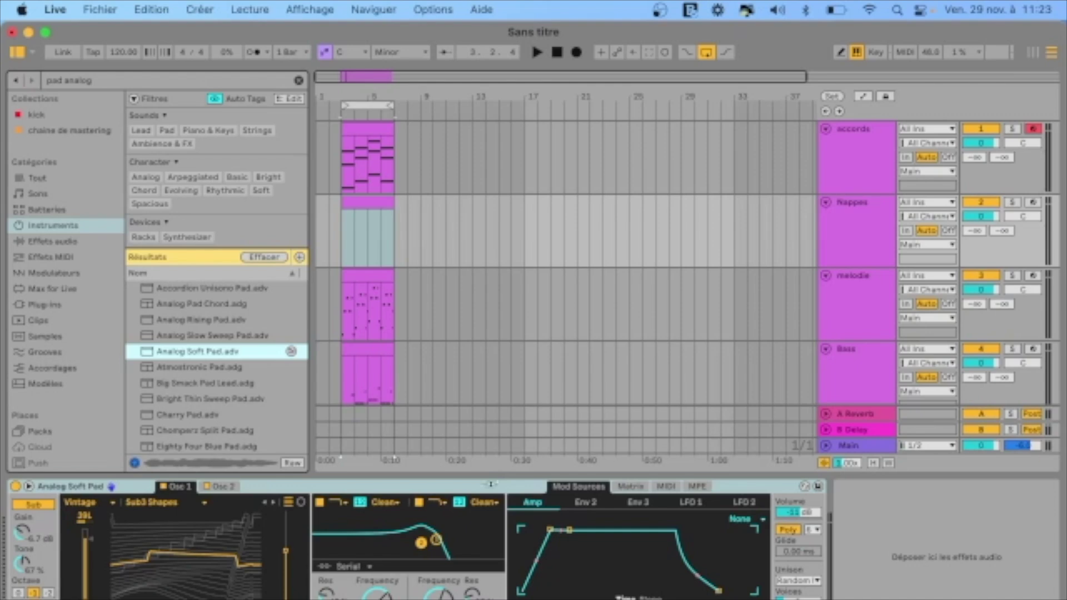
drag(490, 484, 484, 594)
- Fill bar 1 of the Nappes clip with three A♭4 notes, the first two beats long and the others one beat each
double_click(366, 208)
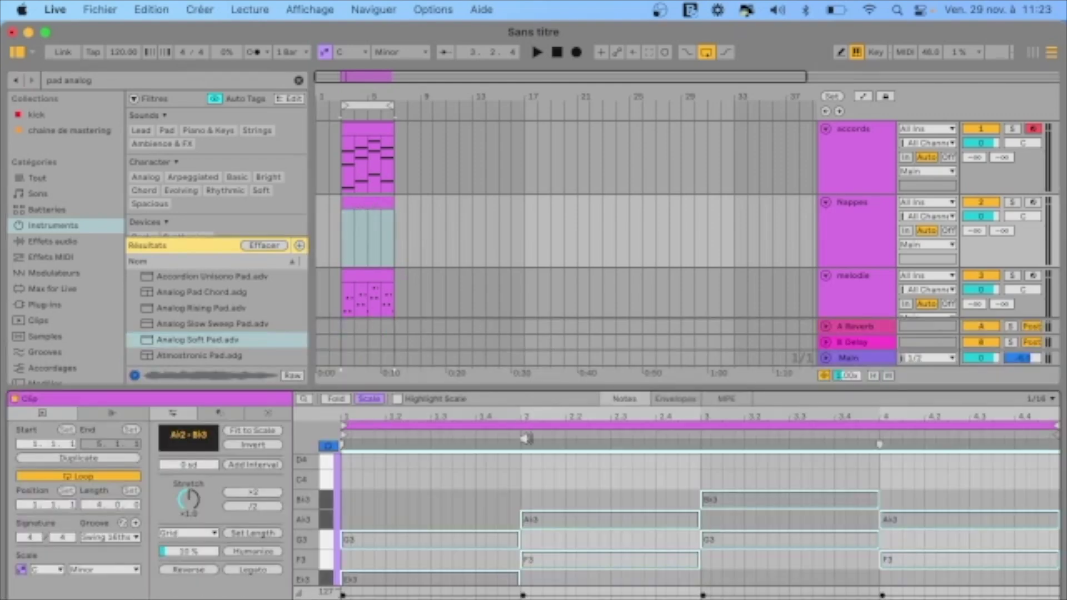
drag(525, 391, 515, 109)
scroll(487, 359, up, 3)
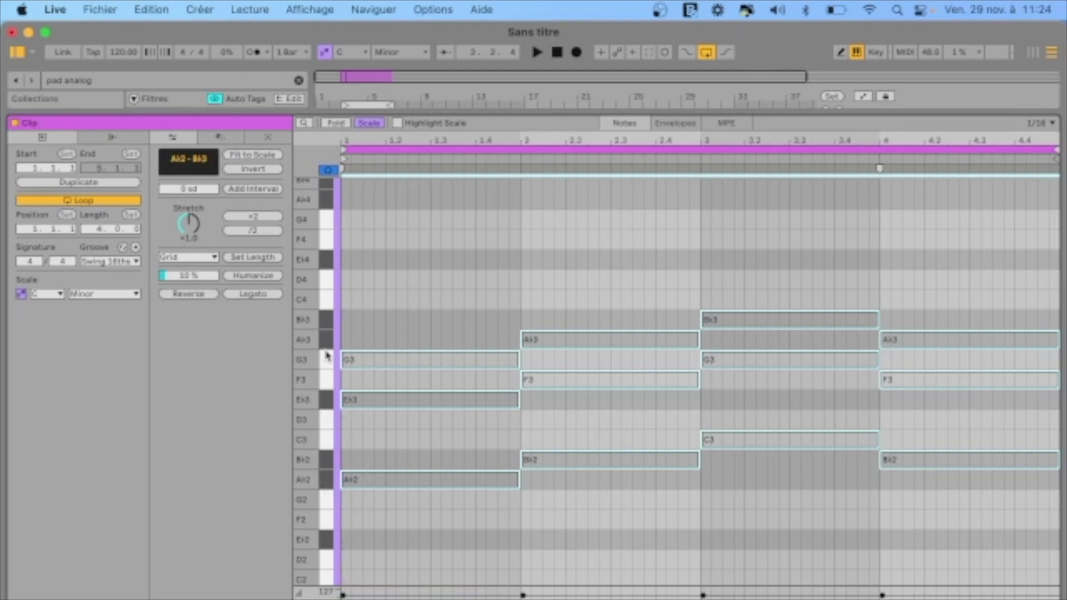
scroll(328, 355, up, 2)
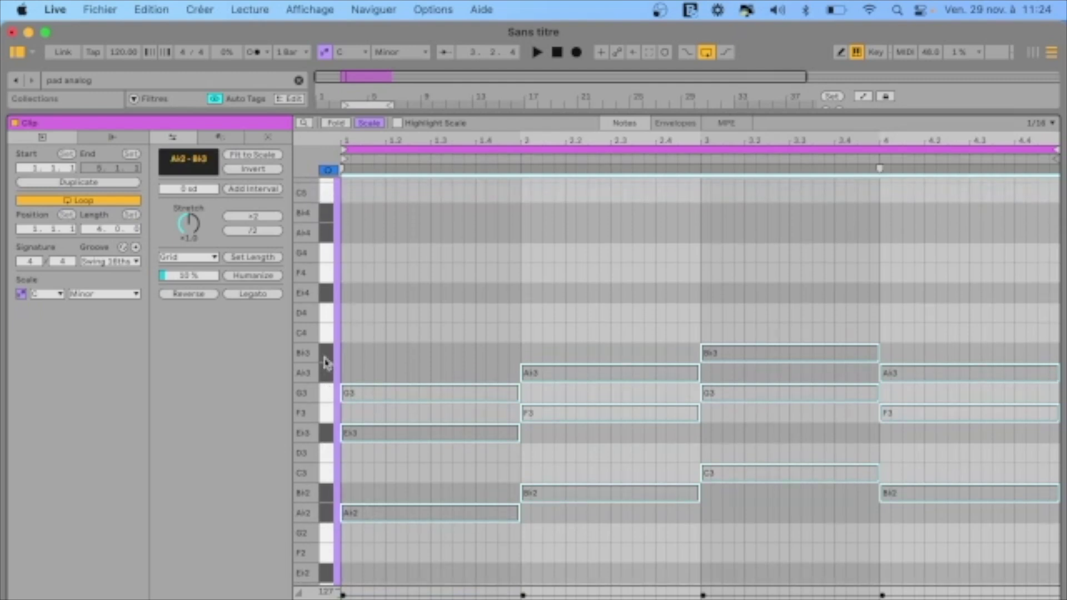
drag(343, 240, 386, 240)
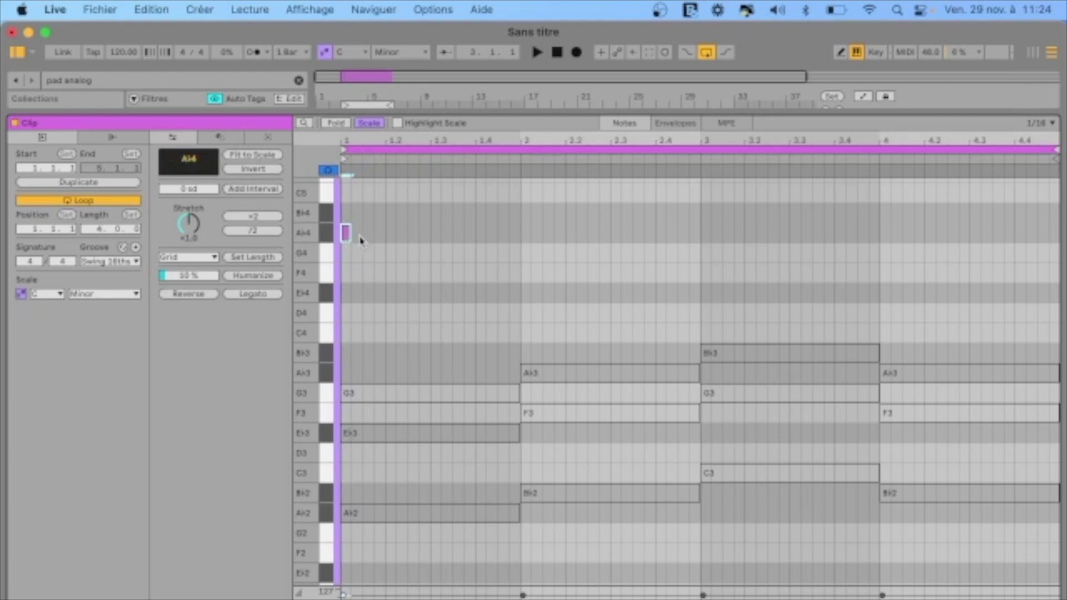
double_click(347, 233)
drag(381, 234, 491, 239)
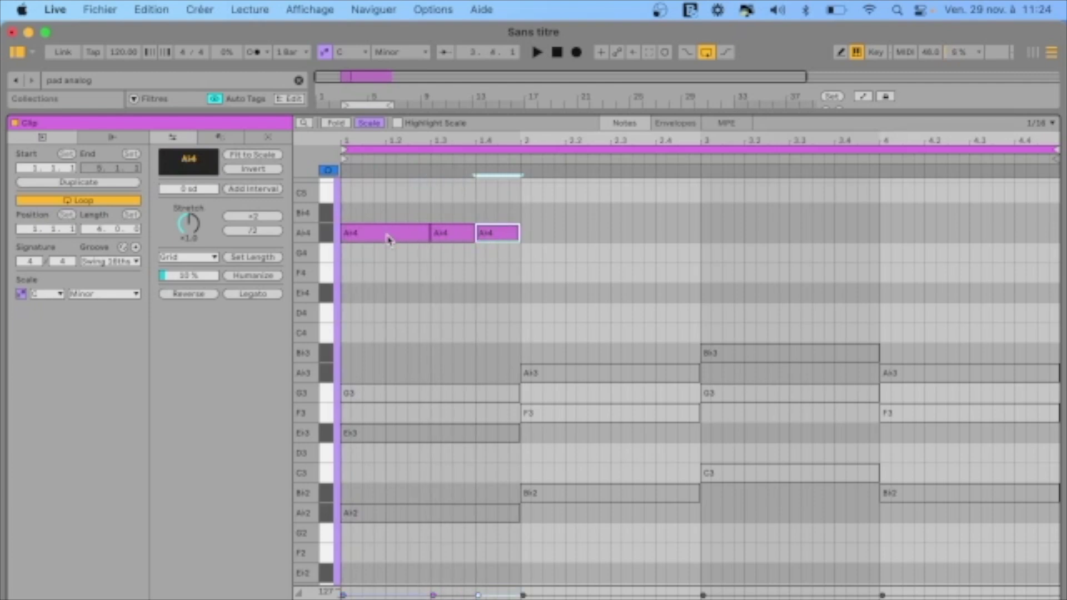
- Move bar 1's three notes to G3, E♭3 and A♭2, delete the bar's deactivated notes, and play it back
drag(389, 239, 386, 392)
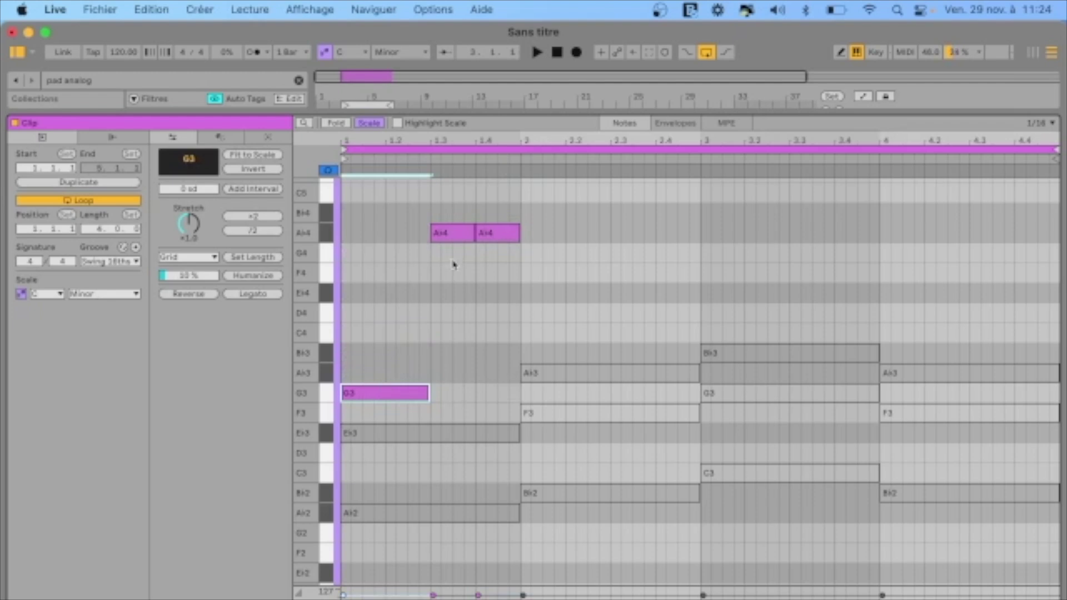
drag(443, 237, 450, 441)
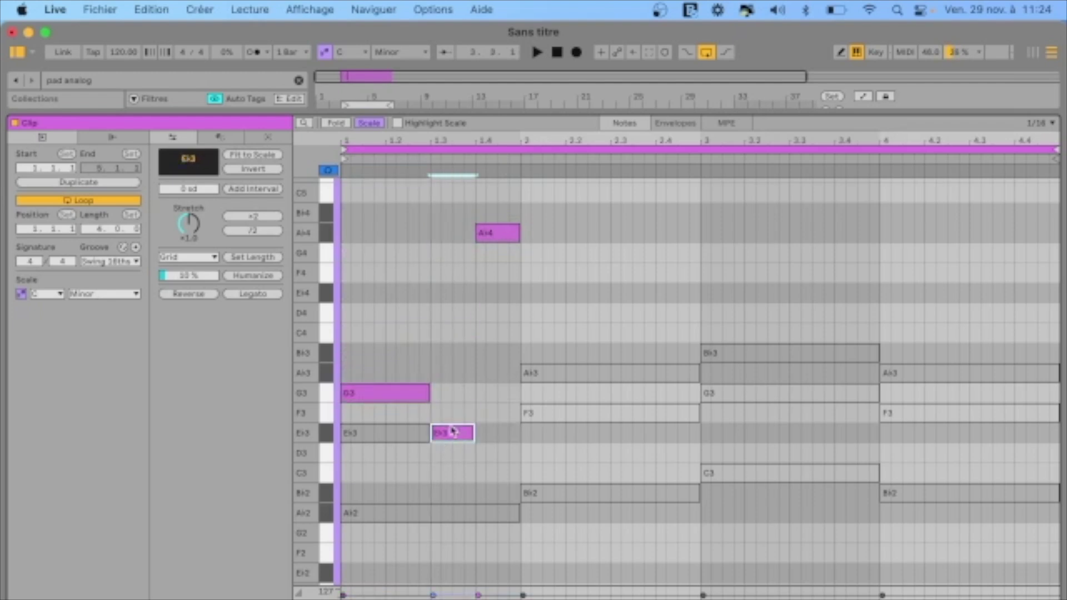
drag(496, 232, 498, 518)
drag(414, 531, 389, 427)
key(Delete)
key(space)
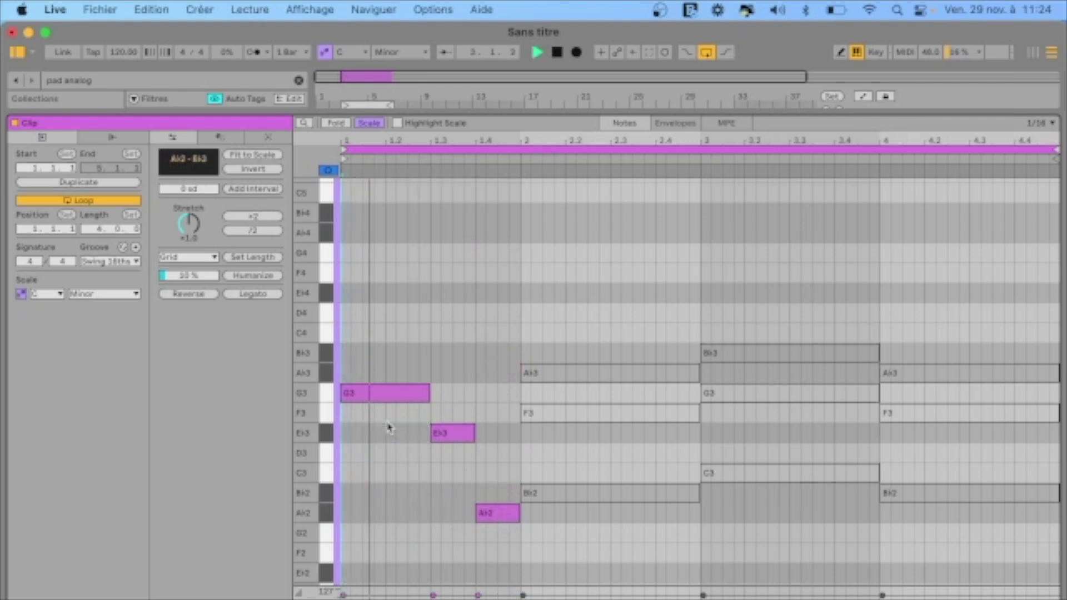
key(space)
- Copy bar 1's descending three-note pattern to bars 2 and 4 on A♭3, F3, B♭2 and bar 3 on B♭3, G3, C3
drag(367, 343, 512, 550)
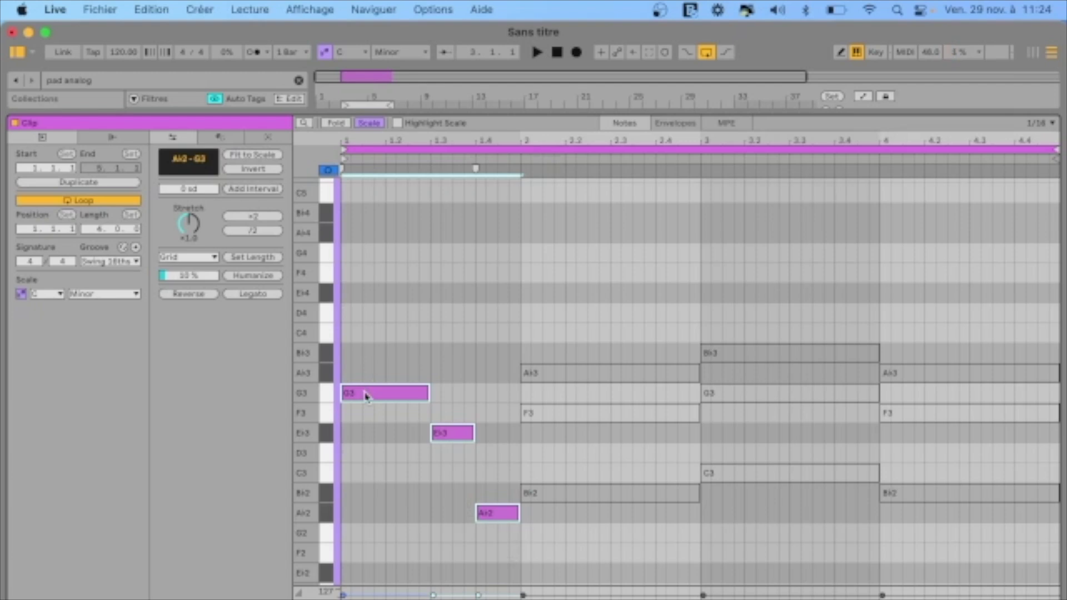
drag(363, 368, 476, 539)
drag(373, 395, 918, 379)
- Delete the remaining deactivated chord notes in bars 2 to 4 of the Nappes clip
click(921, 418)
key(Delete)
double_click(933, 500)
double_click(734, 395)
double_click(750, 475)
double_click(578, 494)
double_click(557, 415)
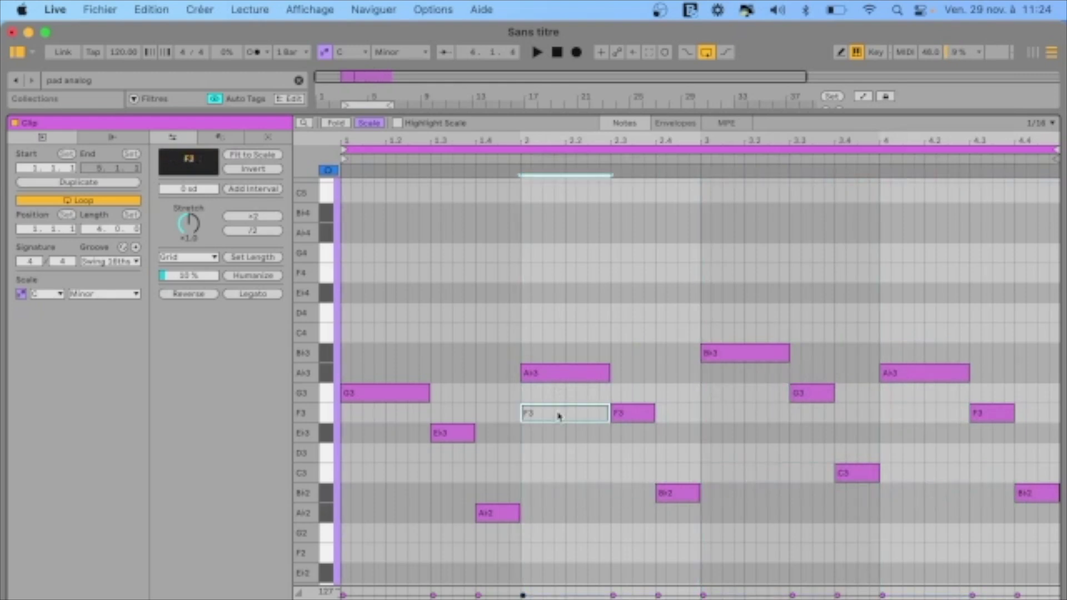
- Transpose all the Nappes notes up two octaves and close the note editor
drag(369, 346, 1027, 550)
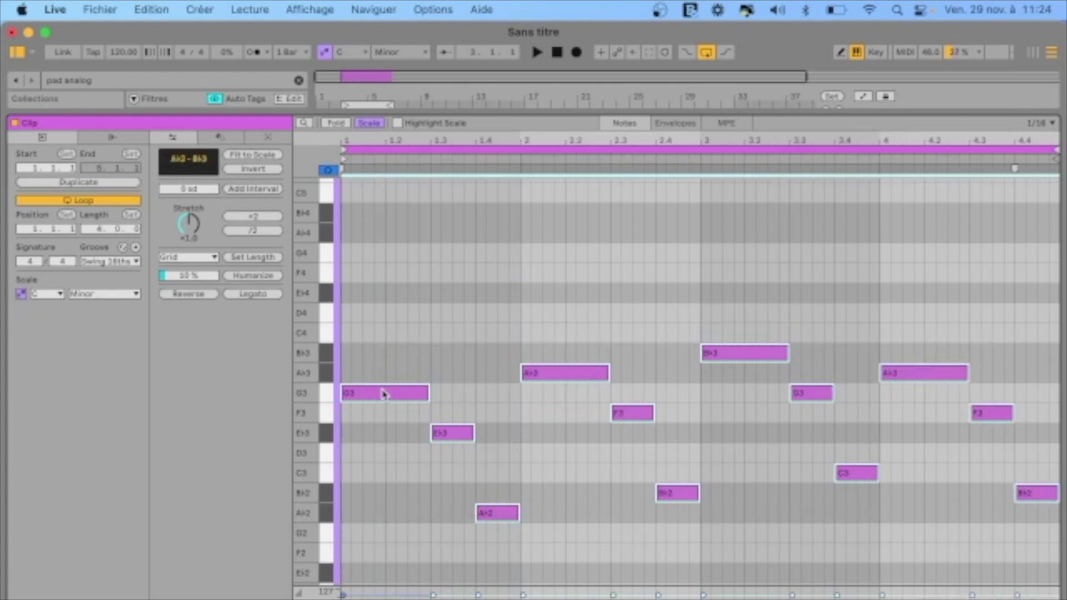
drag(380, 396, 380, 265)
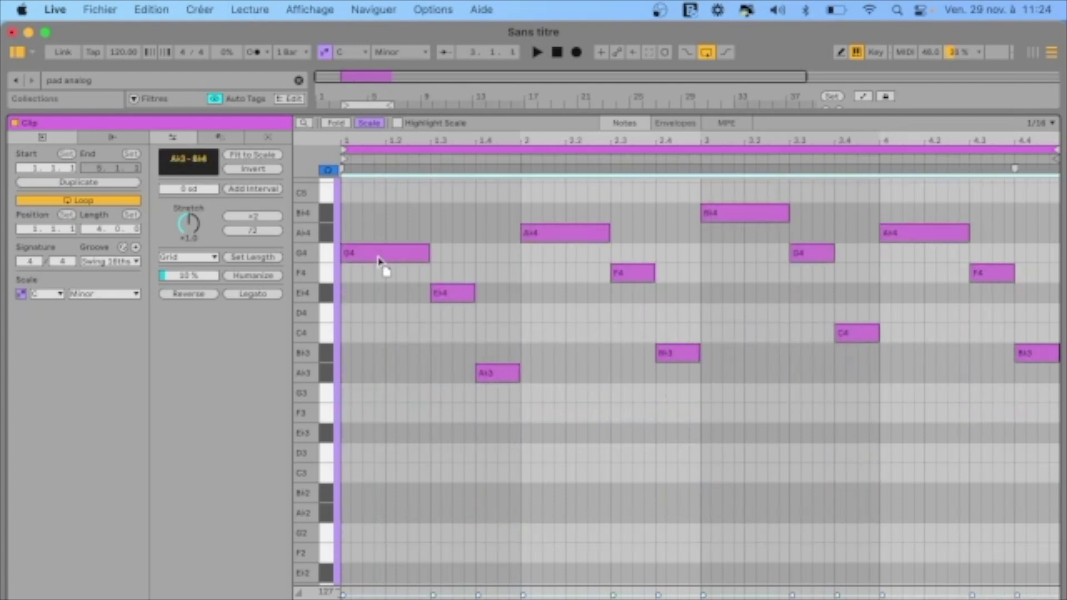
scroll(380, 262, up, 3)
scroll(380, 262, up, 2)
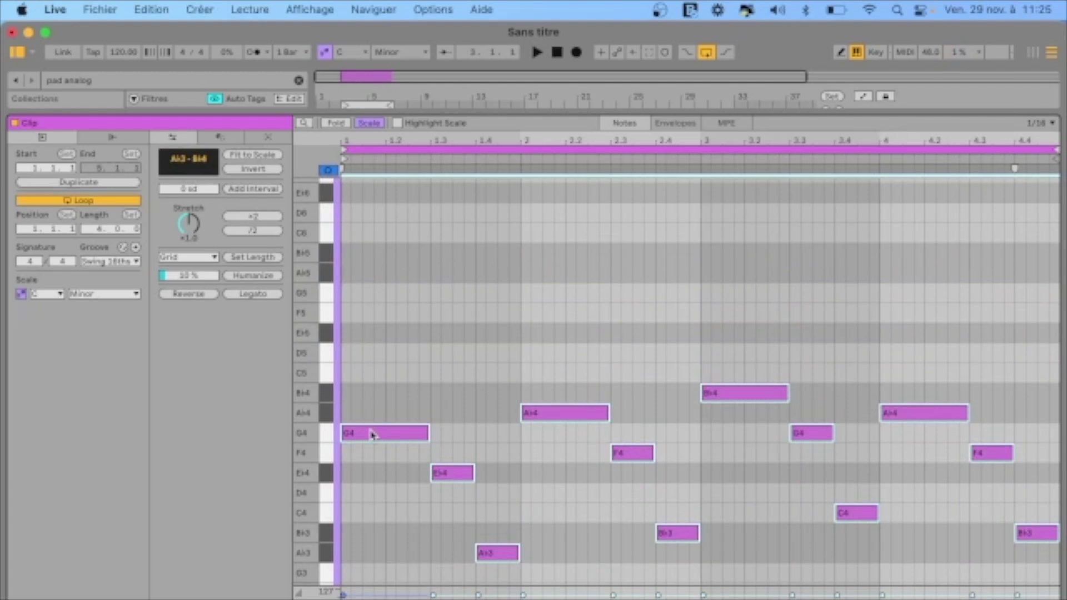
drag(372, 434, 371, 294)
drag(502, 112, 593, 579)
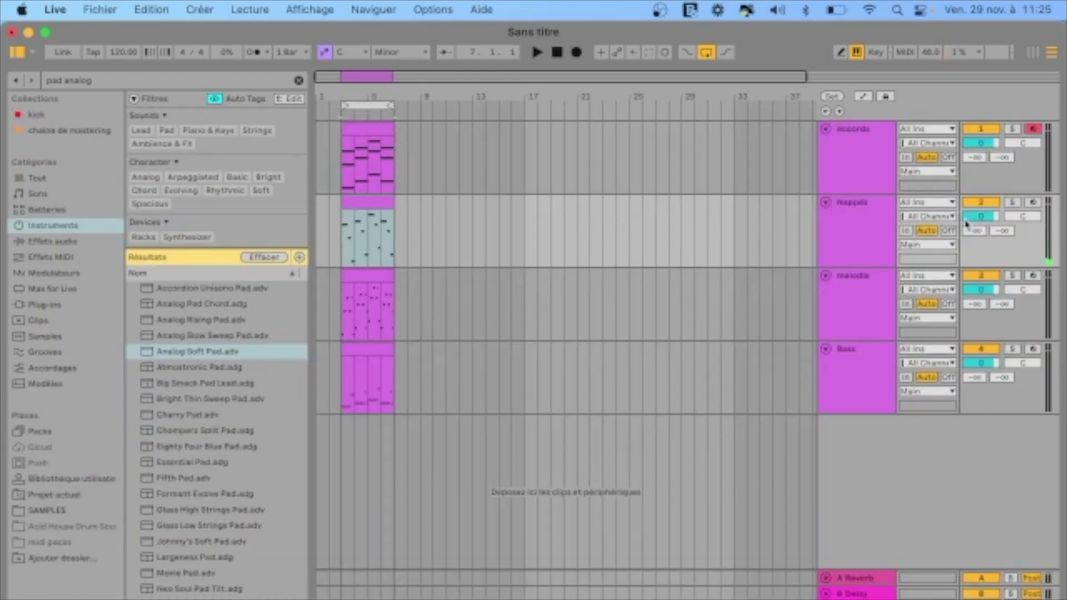
- Lower the Nappes track's volume and play back the four-bar loop with all tracks
drag(980, 217, 980, 239)
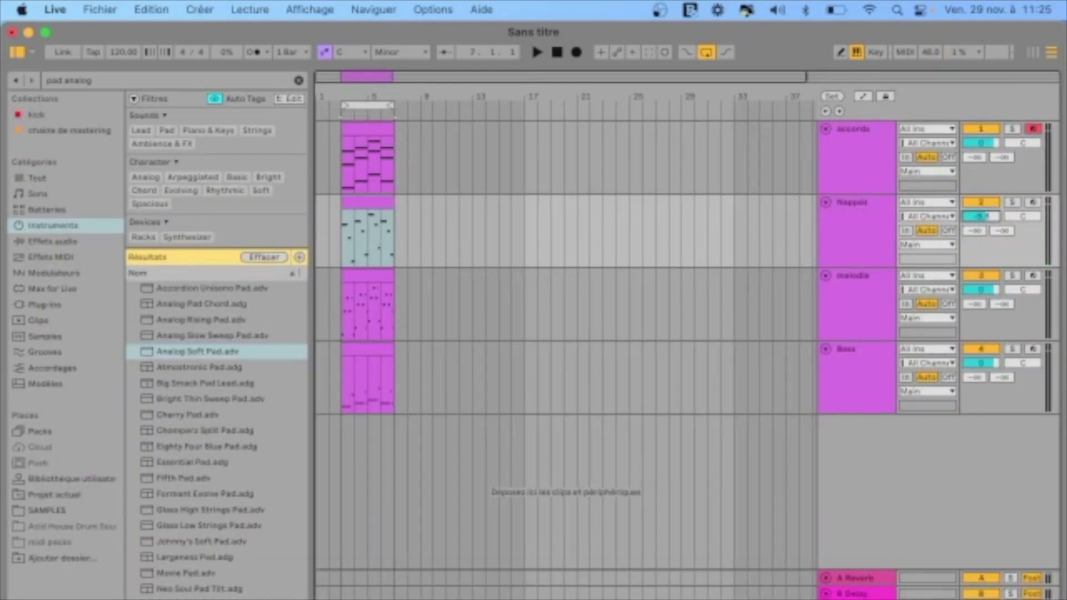
key(space)
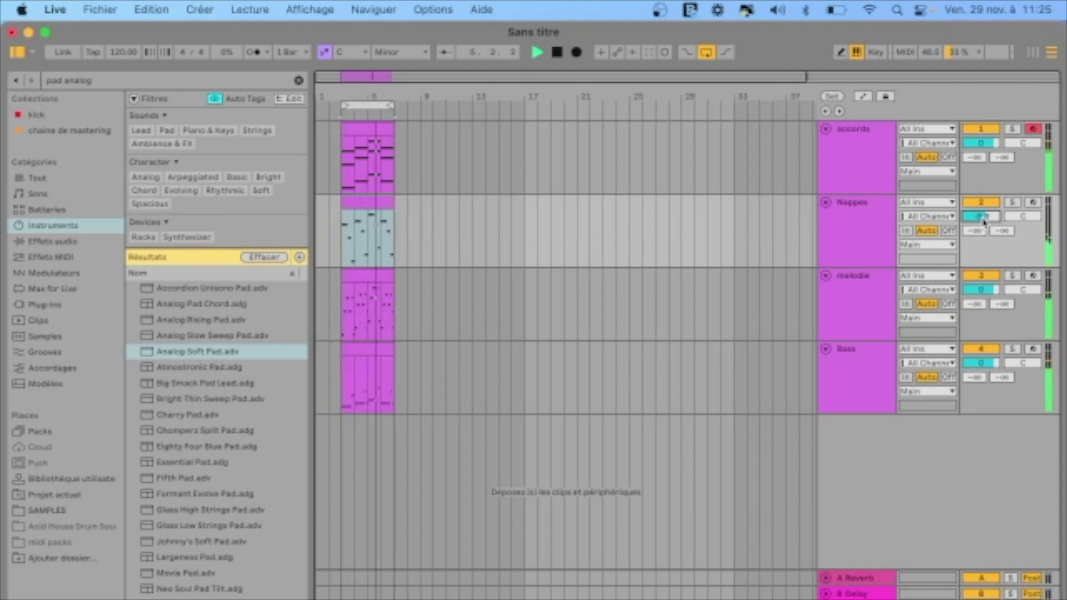
key(space)
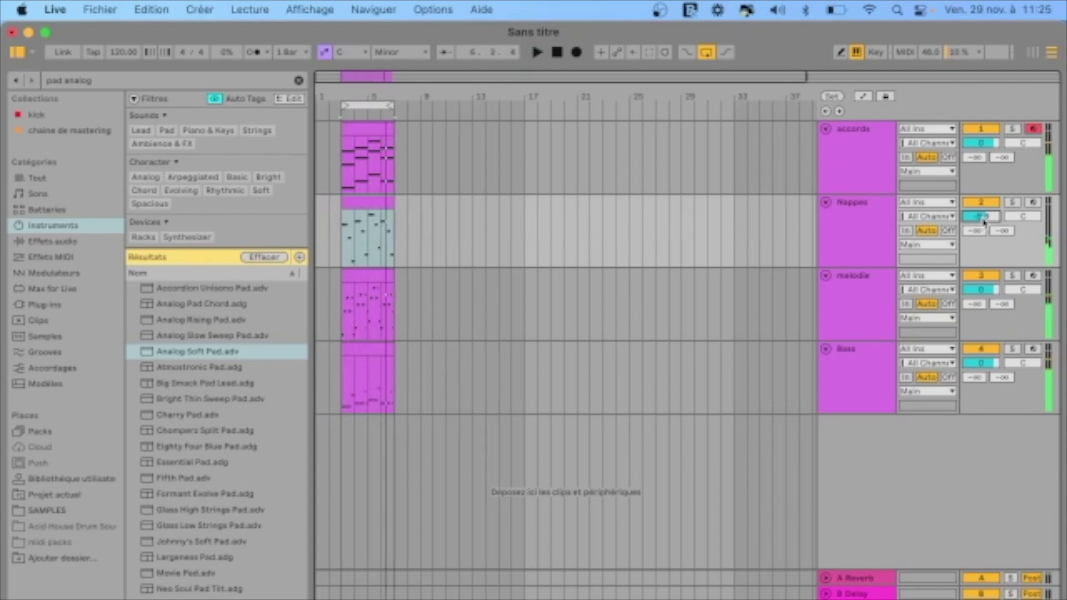